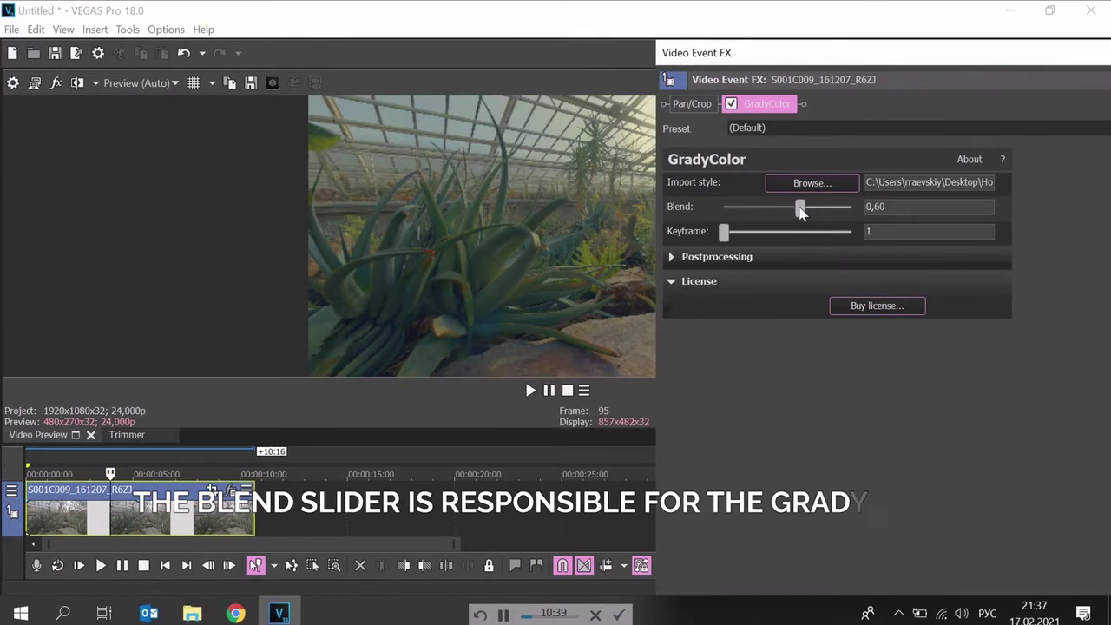
Step: Drag the greenhouse clip's GradyColor Blend slider to about 0,67
mouse_move(800, 208)
left_mouse_down()
mouse_move(844, 208)
mouse_move(792, 214)
left_mouse_up()
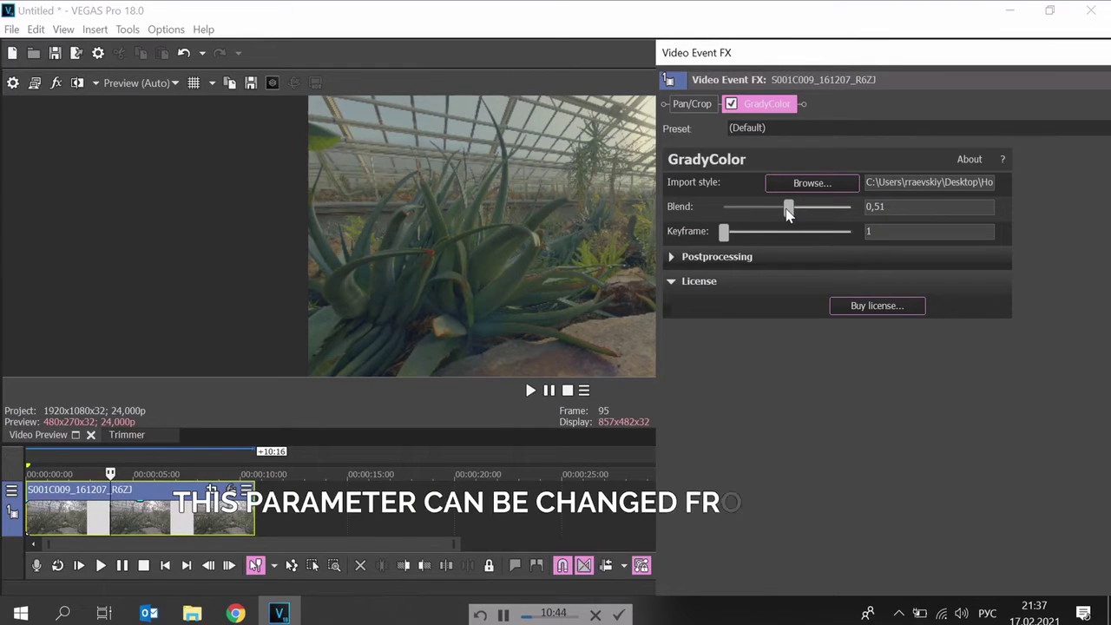
left_click_drag(792, 214, 807, 214)
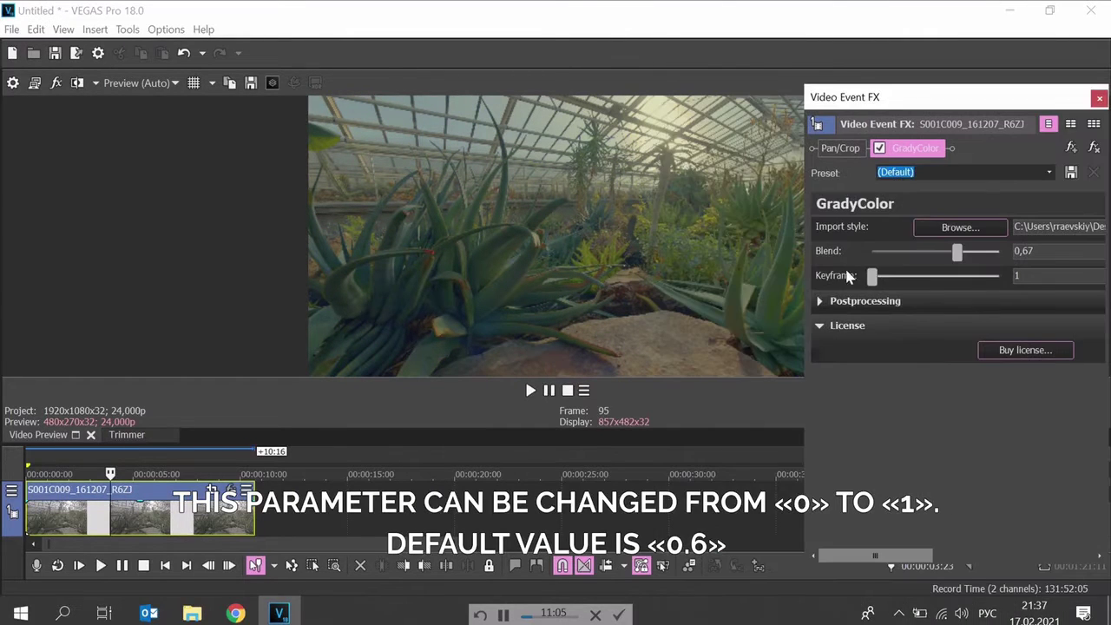
Step: Enable Color Temperature under Postprocessing and set it to 6464
left_click(818, 302)
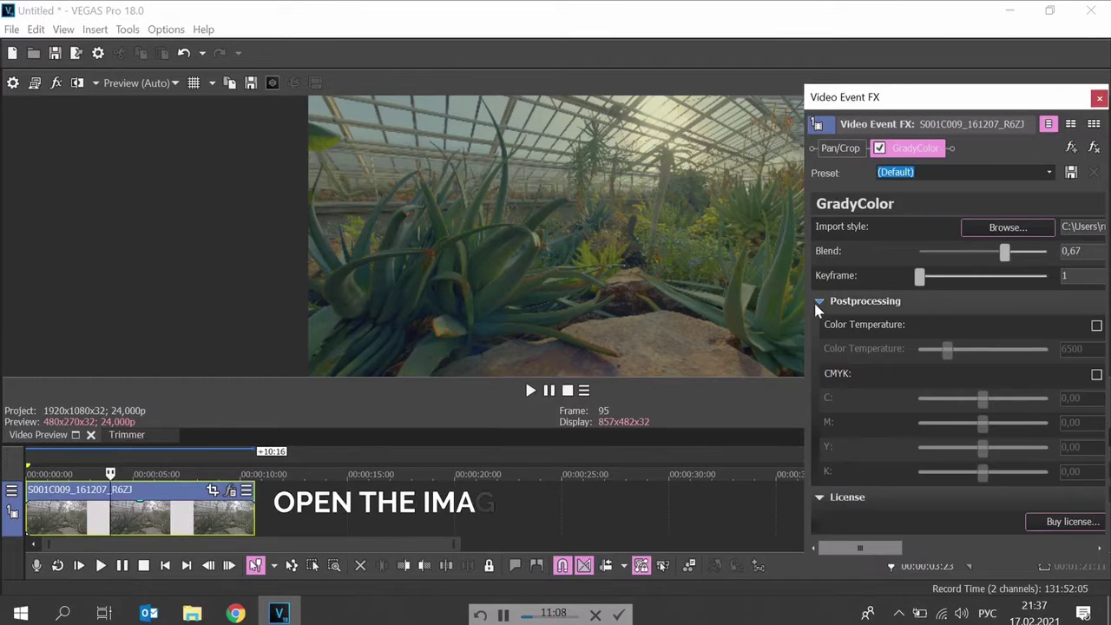
left_click(1096, 326)
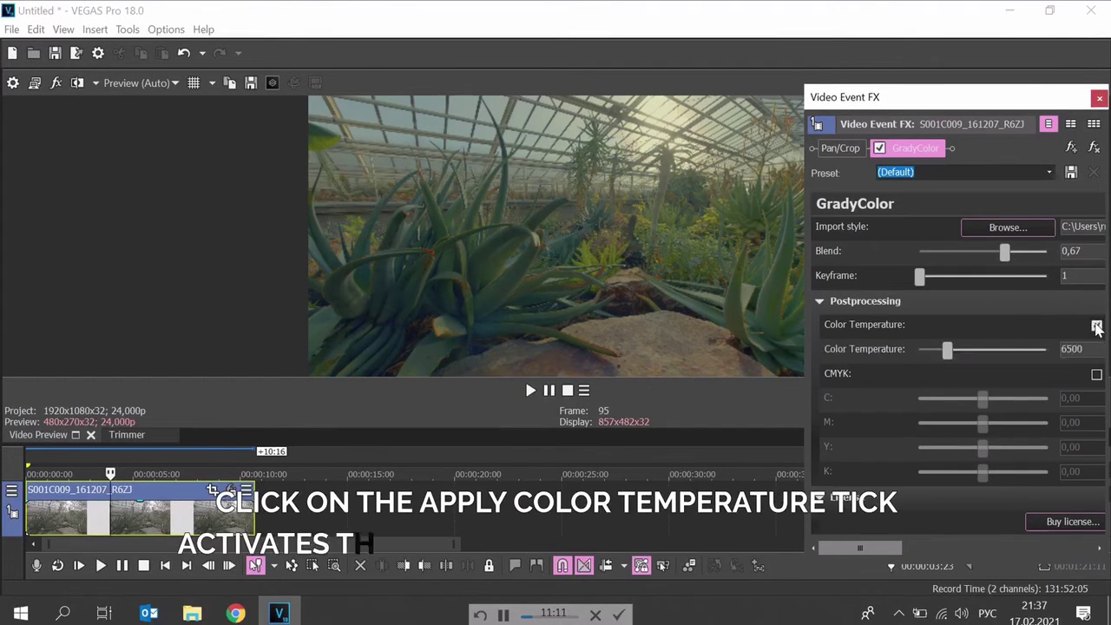
mouse_move(946, 350)
left_mouse_down()
mouse_move(984, 354)
mouse_move(916, 350)
mouse_move(1014, 349)
mouse_move(952, 351)
left_mouse_up()
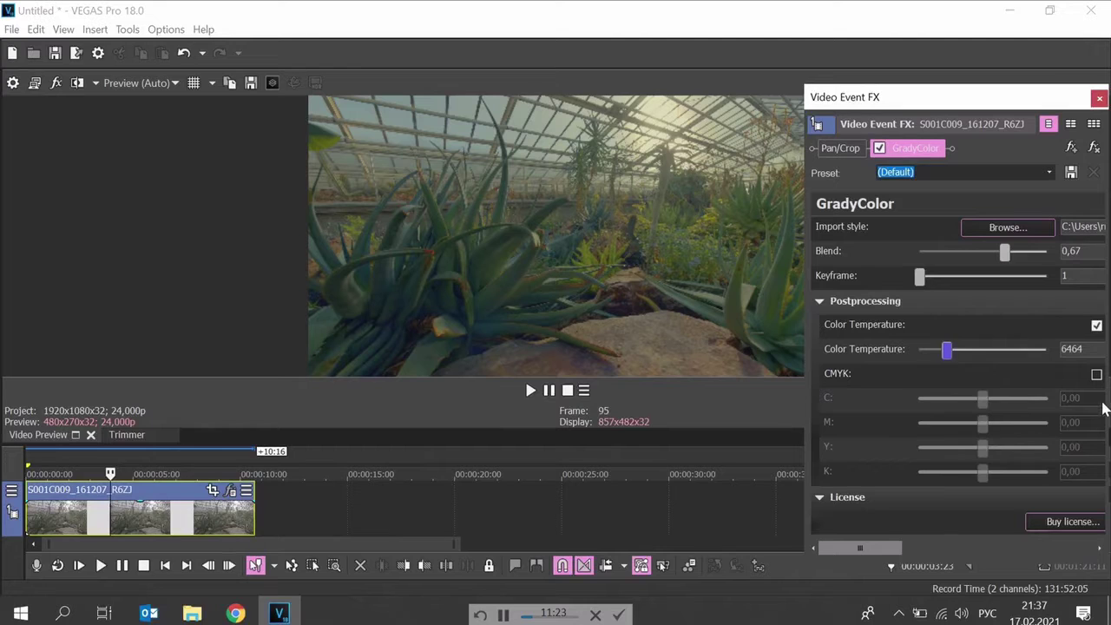
Step: Enable CMYK and set C -0,02, M -0,06, Y -0,07, K -0,02
left_click(1096, 374)
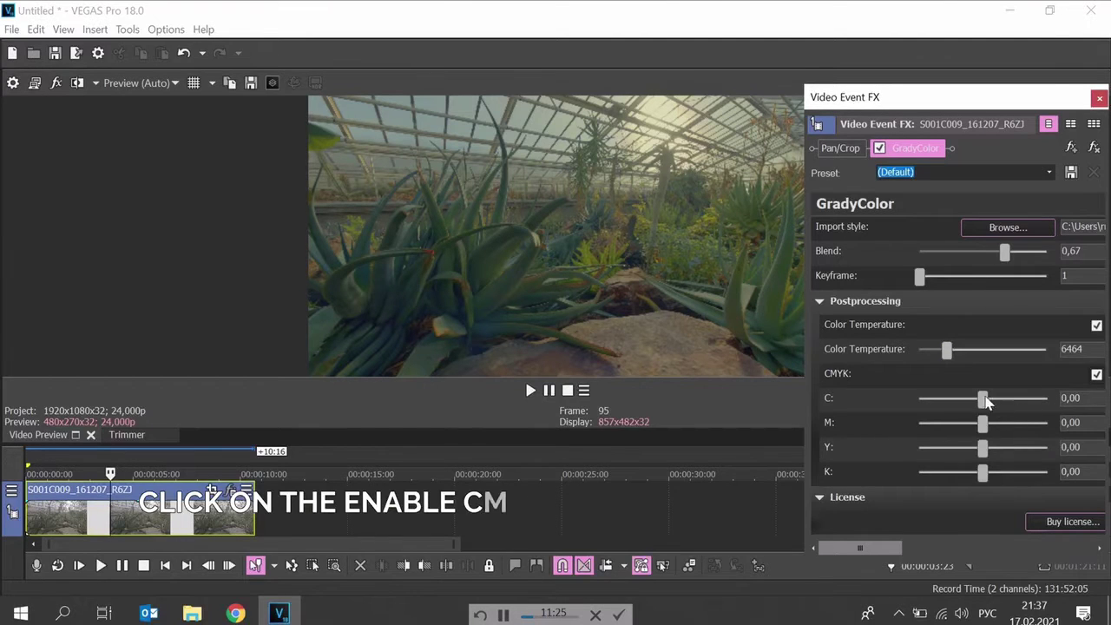
mouse_move(981, 398)
left_mouse_down()
mouse_move(935, 399)
mouse_move(1035, 397)
mouse_move(1000, 399)
left_mouse_up()
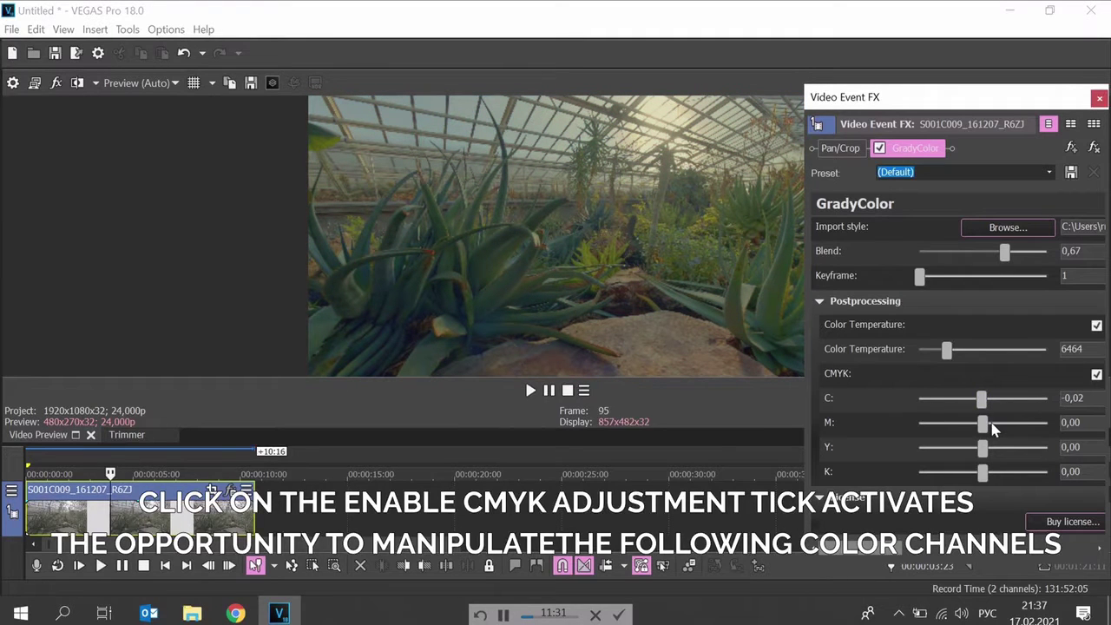
mouse_move(982, 423)
left_mouse_down()
mouse_move(936, 424)
mouse_move(1015, 424)
mouse_move(979, 423)
mouse_move(962, 449)
mouse_move(931, 449)
mouse_move(1043, 450)
mouse_move(979, 449)
mouse_move(954, 472)
mouse_move(932, 472)
mouse_move(1071, 473)
mouse_move(980, 476)
left_mouse_up()
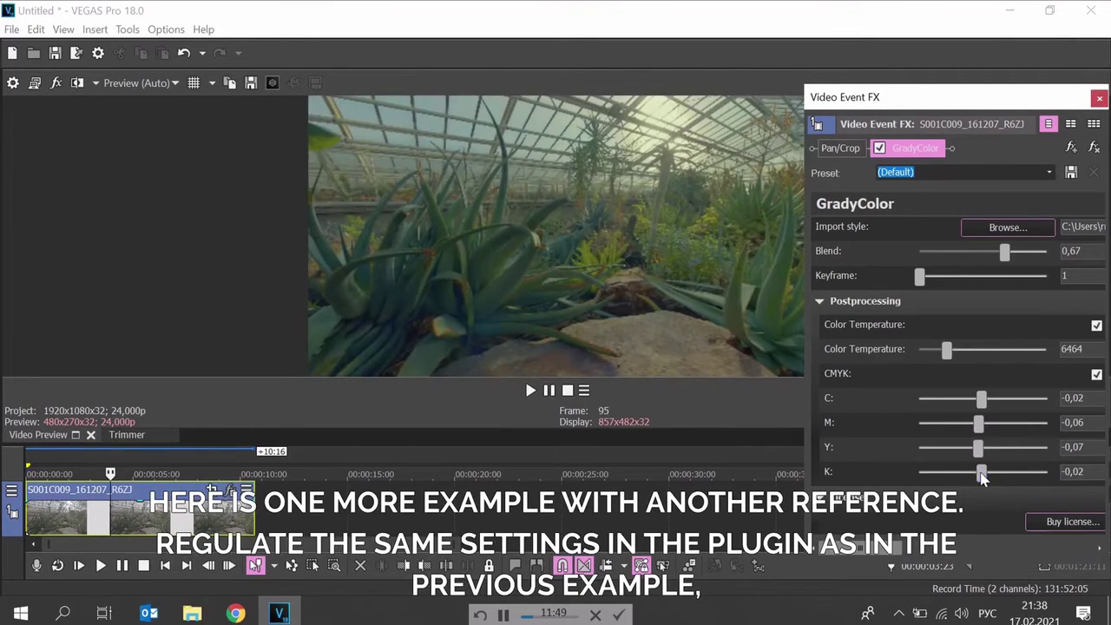
Step: Open S001C001_161207_R6ZJ from the video folder onto the timeline
left_click(11, 30)
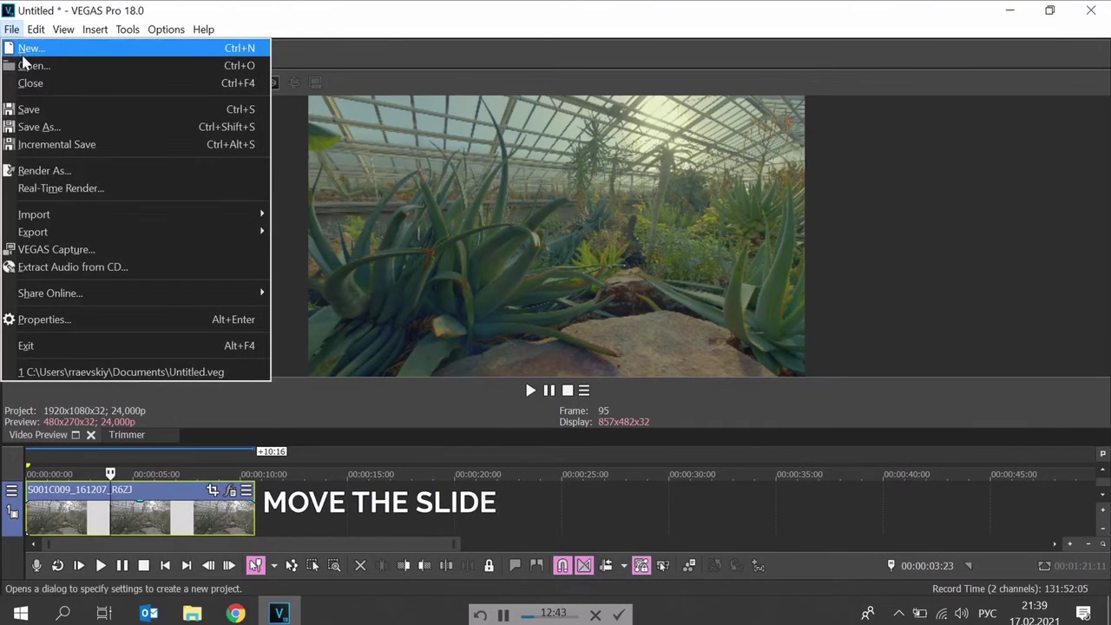
left_click(26, 65)
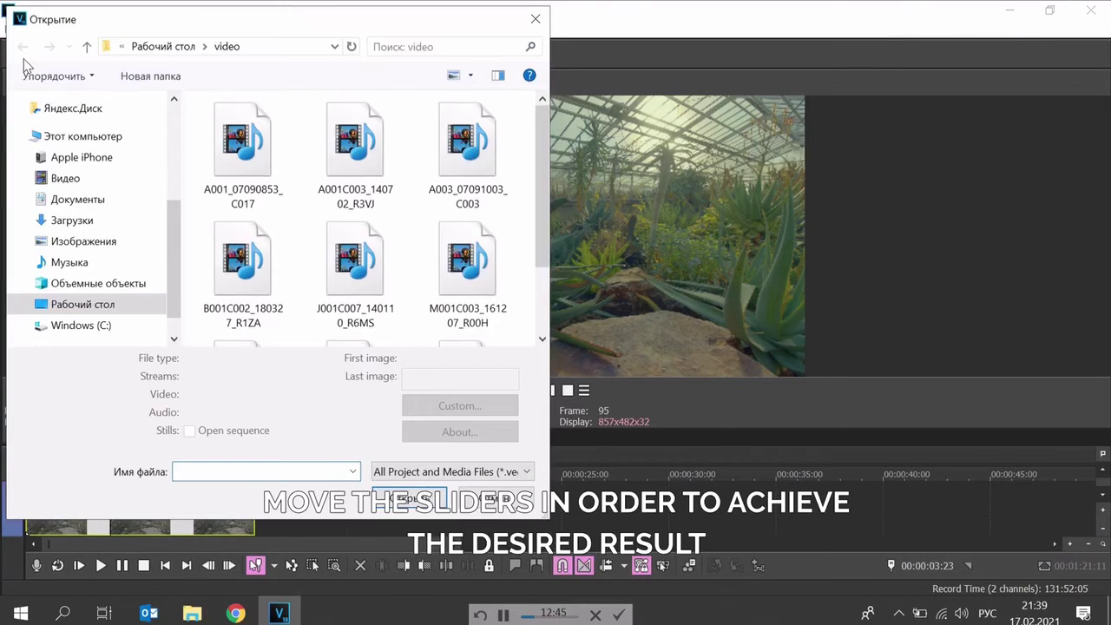
scroll(462, 199, "down", 1)
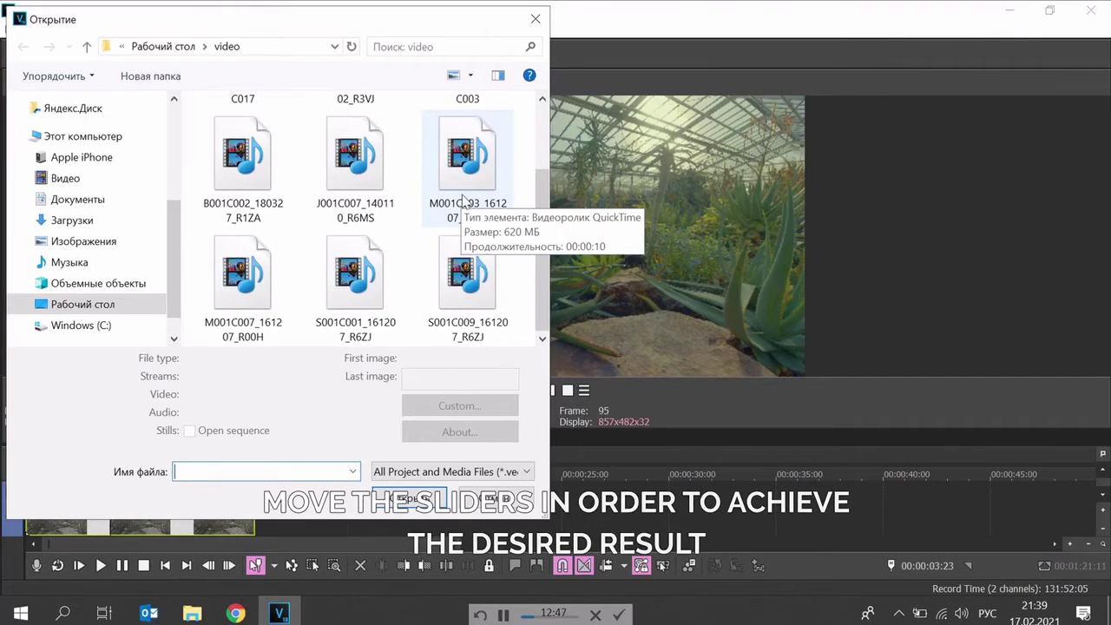
left_click(388, 293)
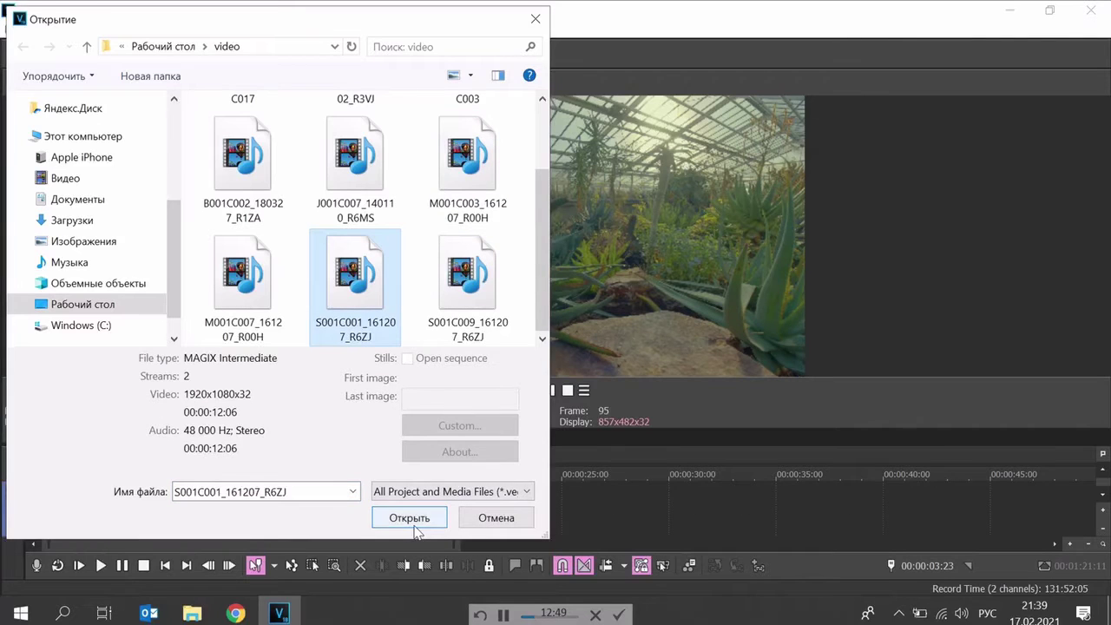
double_click(388, 293)
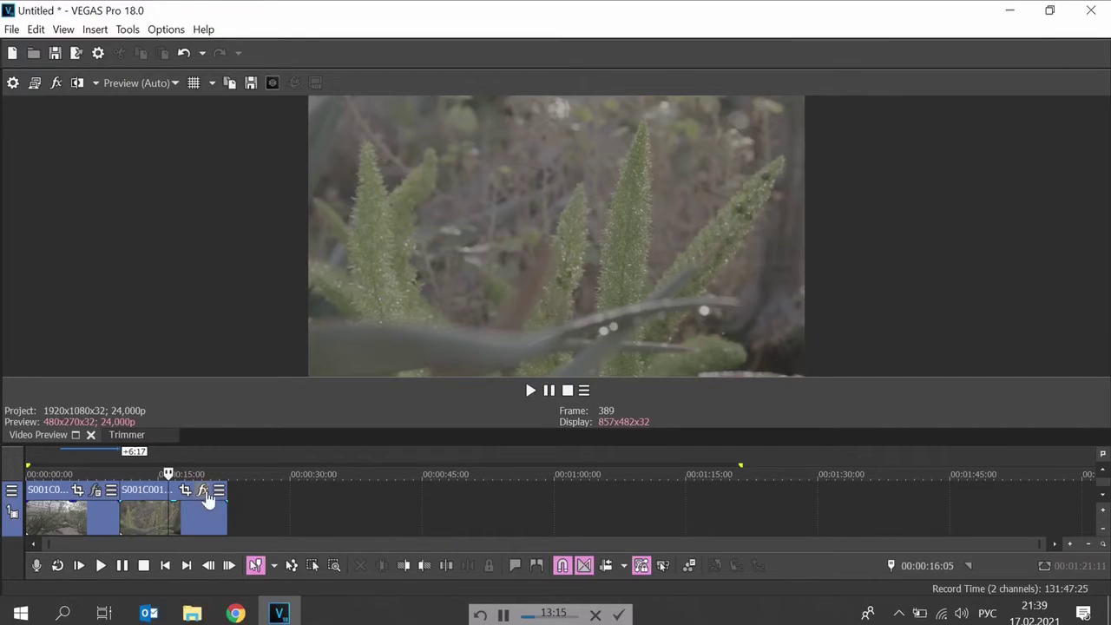
Step: Add the GradyColor effect to the second clip via Event FX
left_click(203, 491)
left_click(347, 305)
left_click(886, 221)
left_click(886, 168)
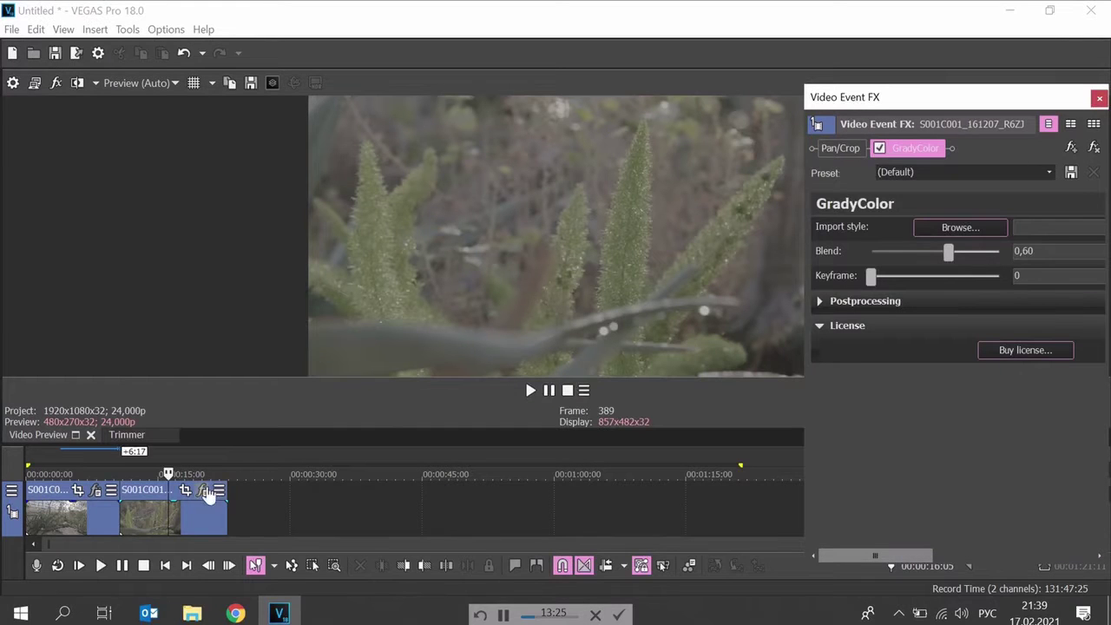
Step: Import the 9FLMVYXS image from the reference img folder as the grading style
left_click(989, 232)
scroll(649, 252, "up", 1)
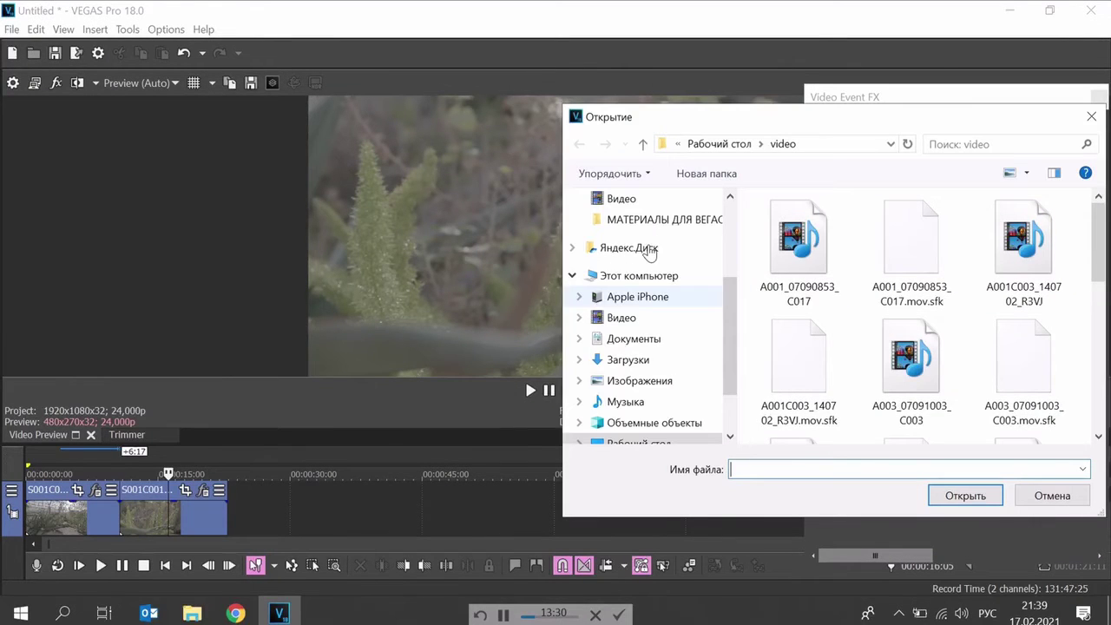
scroll(655, 265, "up", 1)
left_click(634, 201)
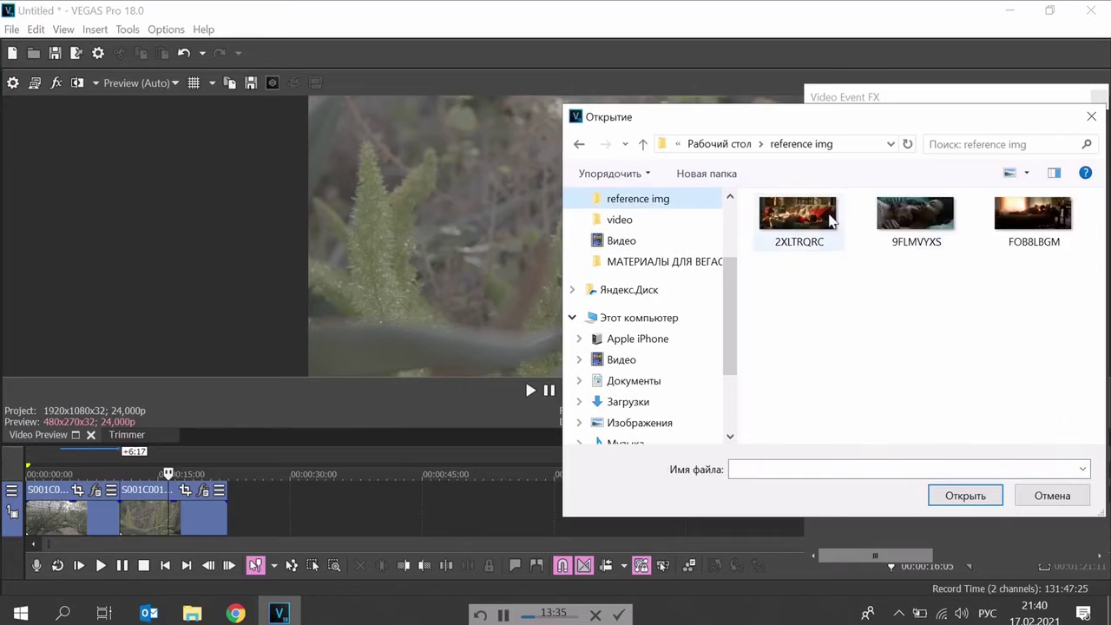
left_click(946, 227)
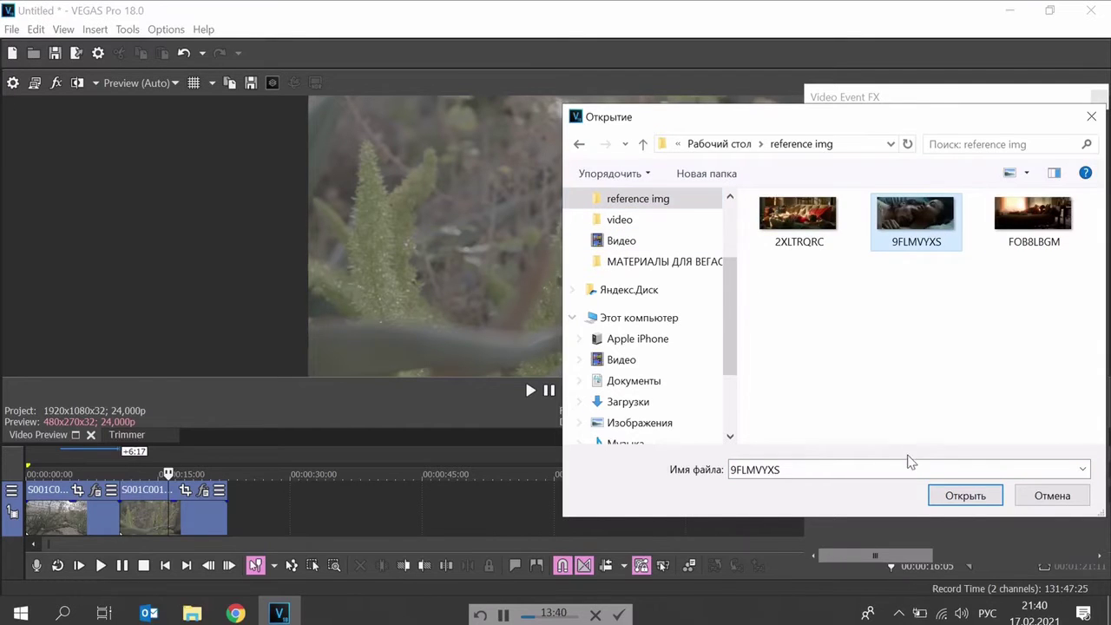
left_click(965, 496)
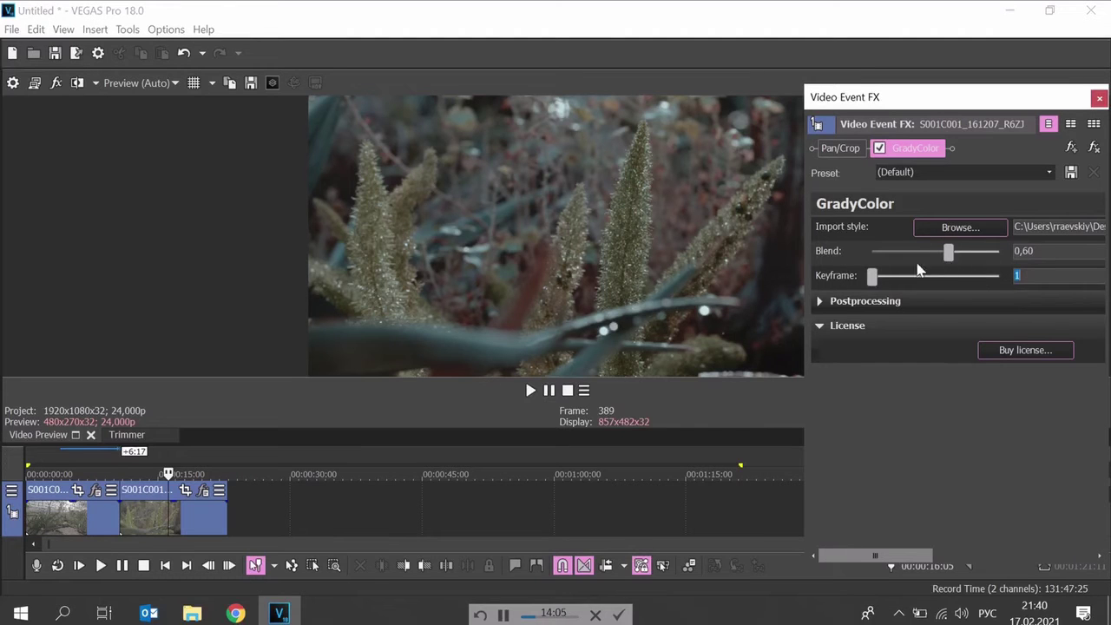
Step: Set Blend 0,57, Color Temperature 9143, and enable CMYK with small C and M shifts
mouse_move(952, 251)
left_mouse_down()
mouse_move(979, 263)
mouse_move(944, 258)
left_mouse_up()
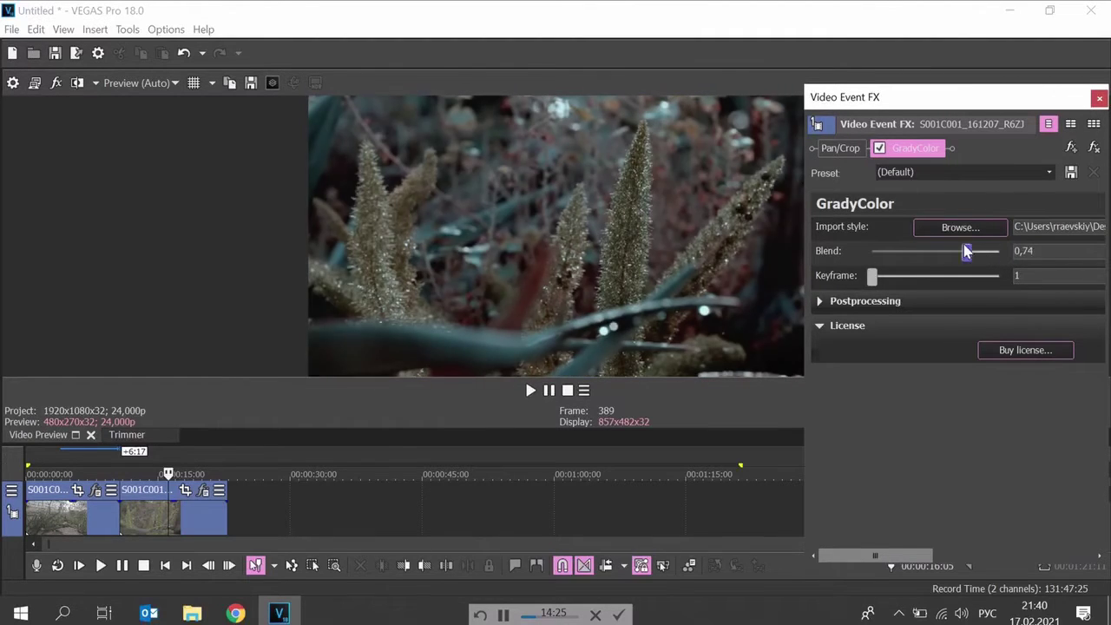
left_click(821, 301)
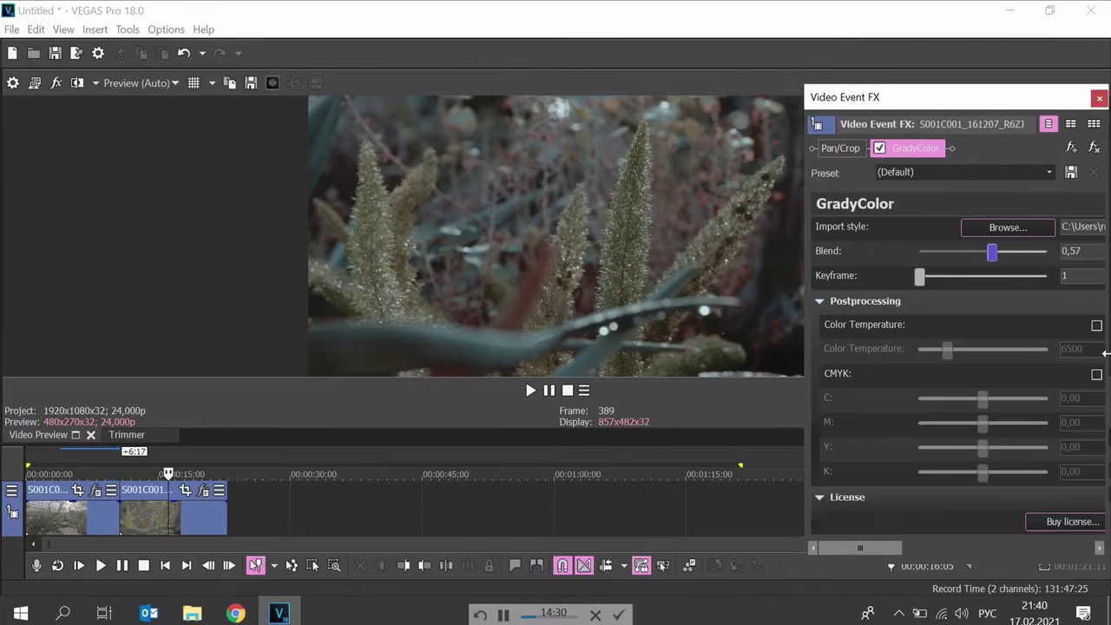
left_click(1095, 326)
mouse_move(946, 348)
left_mouse_down()
mouse_move(920, 350)
mouse_move(966, 360)
left_mouse_up()
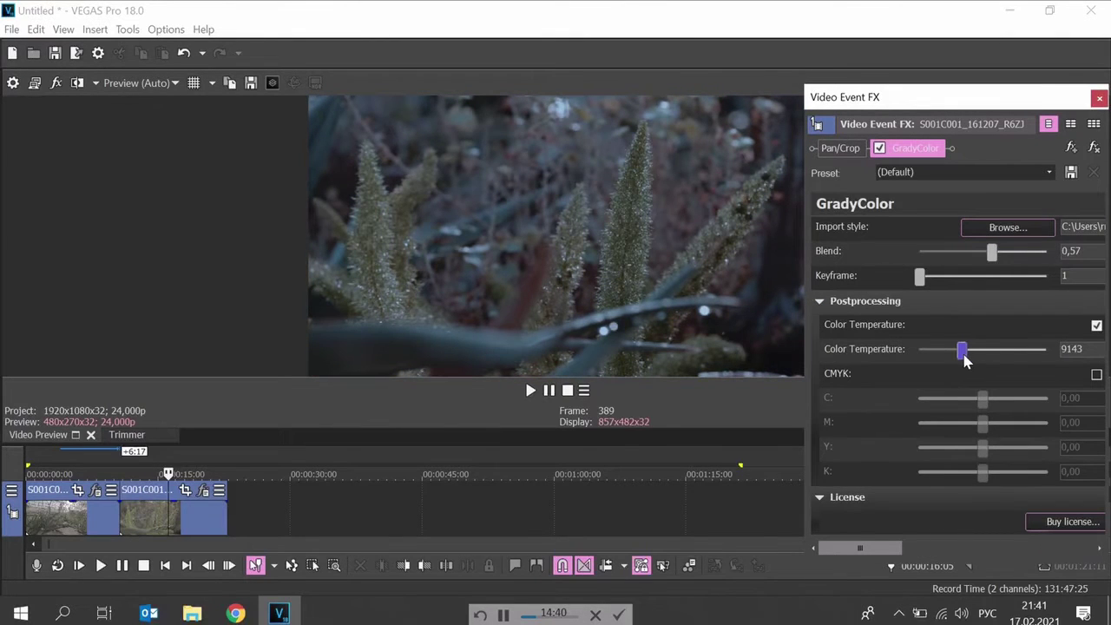
left_click(1095, 374)
mouse_move(982, 397)
left_mouse_down()
mouse_move(958, 401)
mouse_move(982, 405)
mouse_move(988, 441)
left_mouse_up()
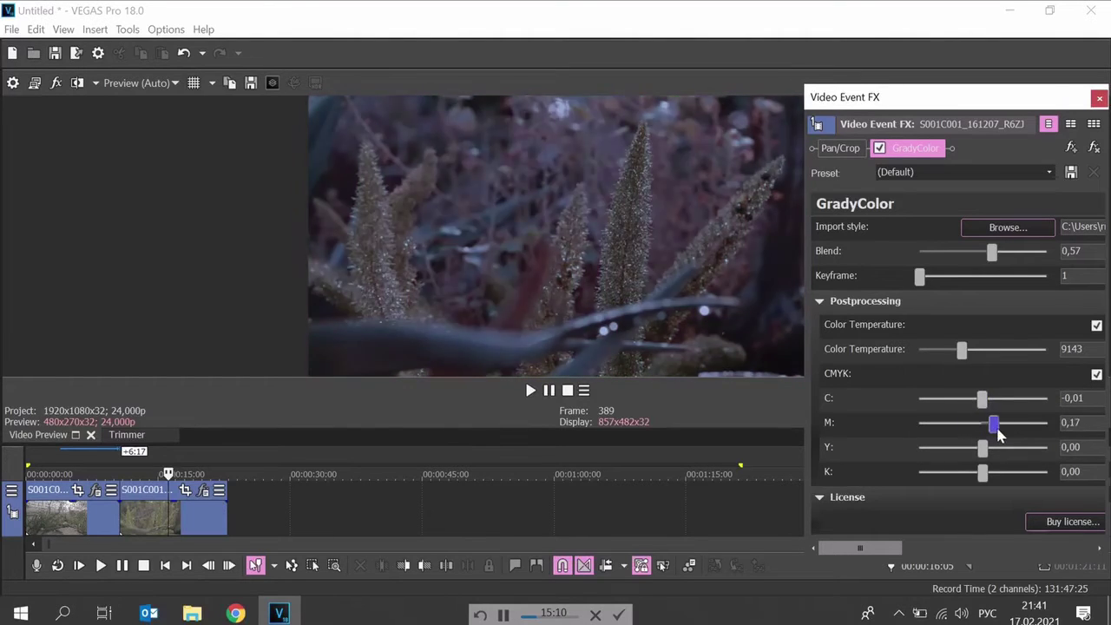
Step: Open A003_07091003_C003 onto the timeline after the first clip
left_click(11, 29)
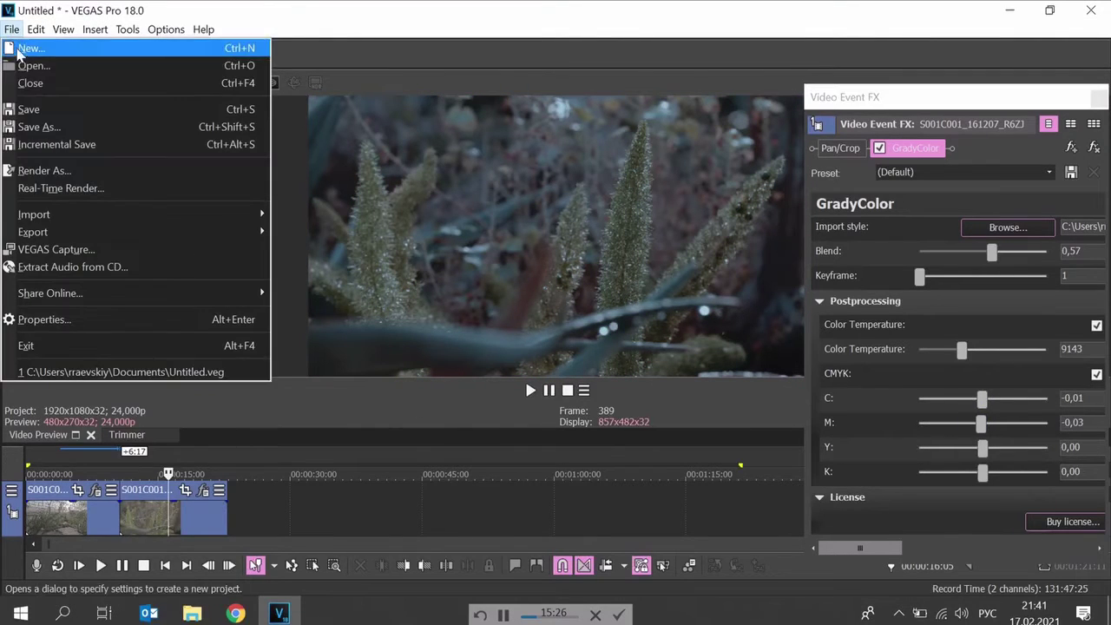
left_click(30, 64)
left_click(407, 516)
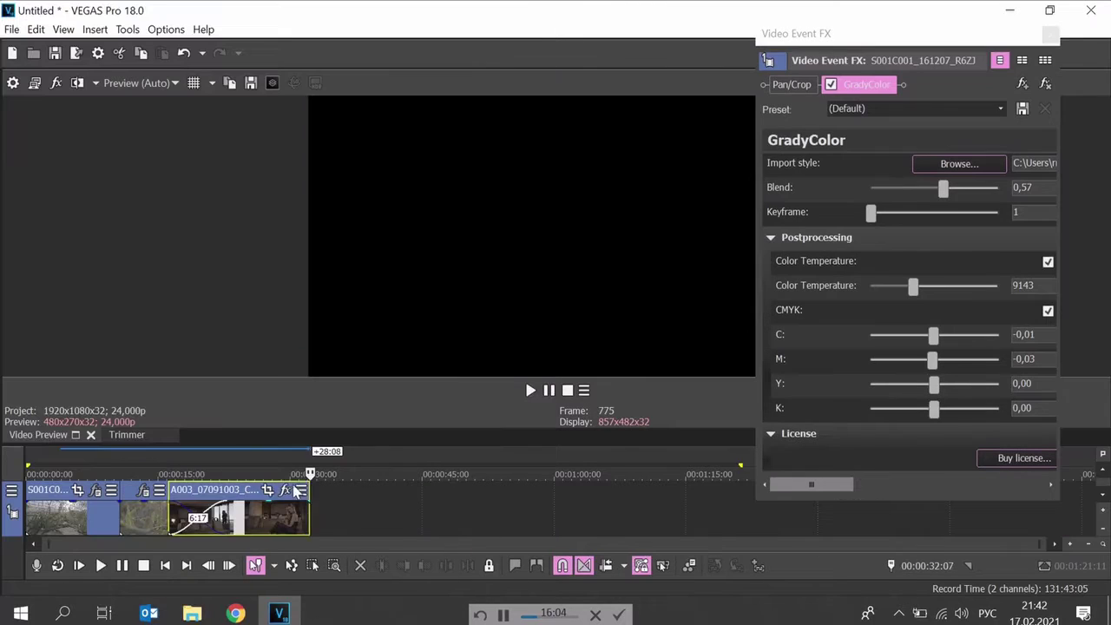
Step: Apply the GradyColor effect to the A003 clip at default settings
left_click(256, 471)
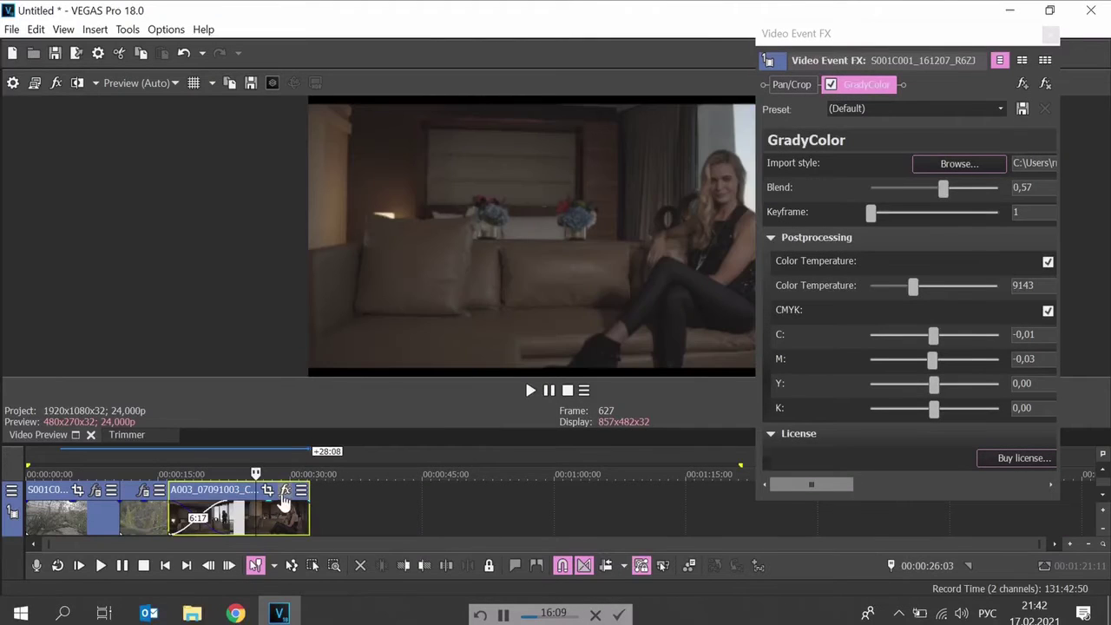
left_click(285, 492)
left_click(324, 309)
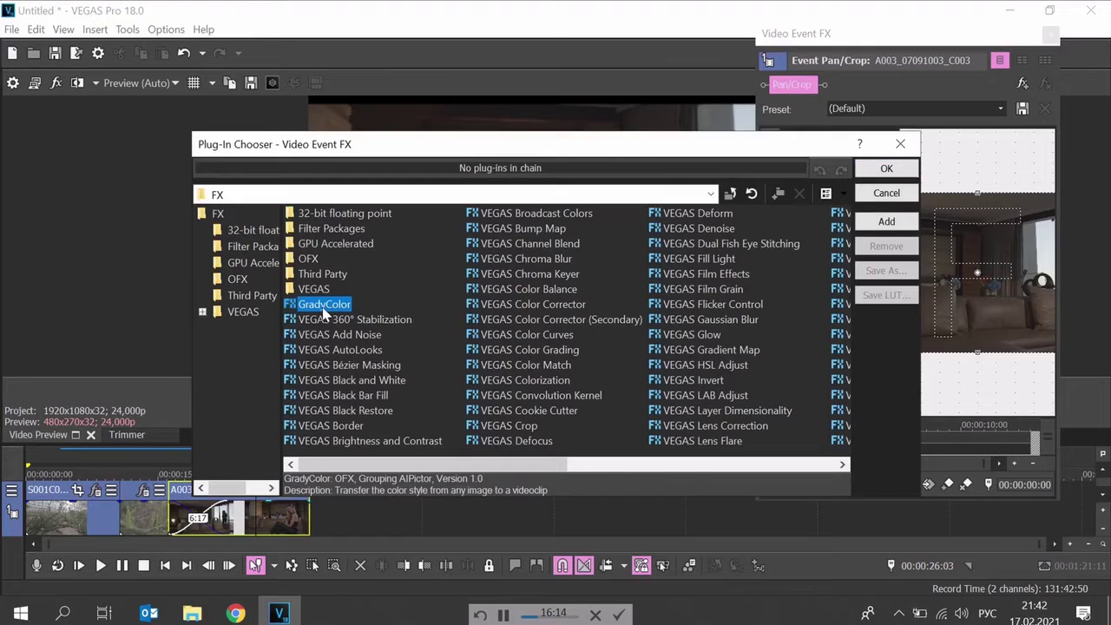
left_click(886, 221)
left_click(886, 168)
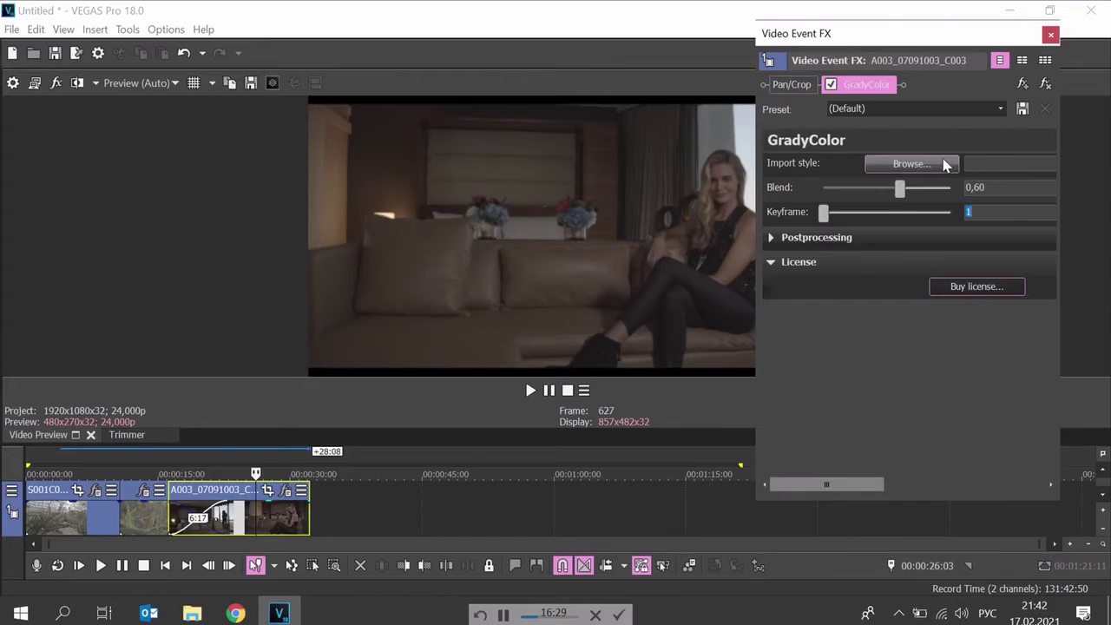
Step: Import the FOB8LBGM reference image as the style and raise Blend to 0,71
left_click(943, 163)
left_click(1032, 161)
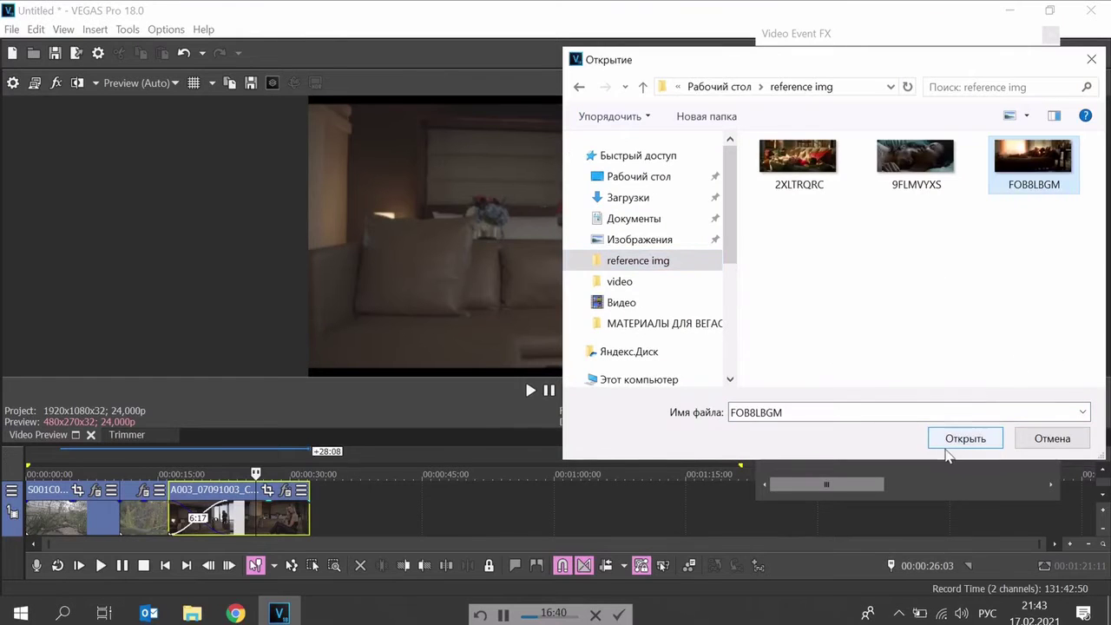
left_click(950, 440)
mouse_move(900, 188)
left_mouse_down()
mouse_move(943, 208)
mouse_move(911, 214)
left_mouse_up()
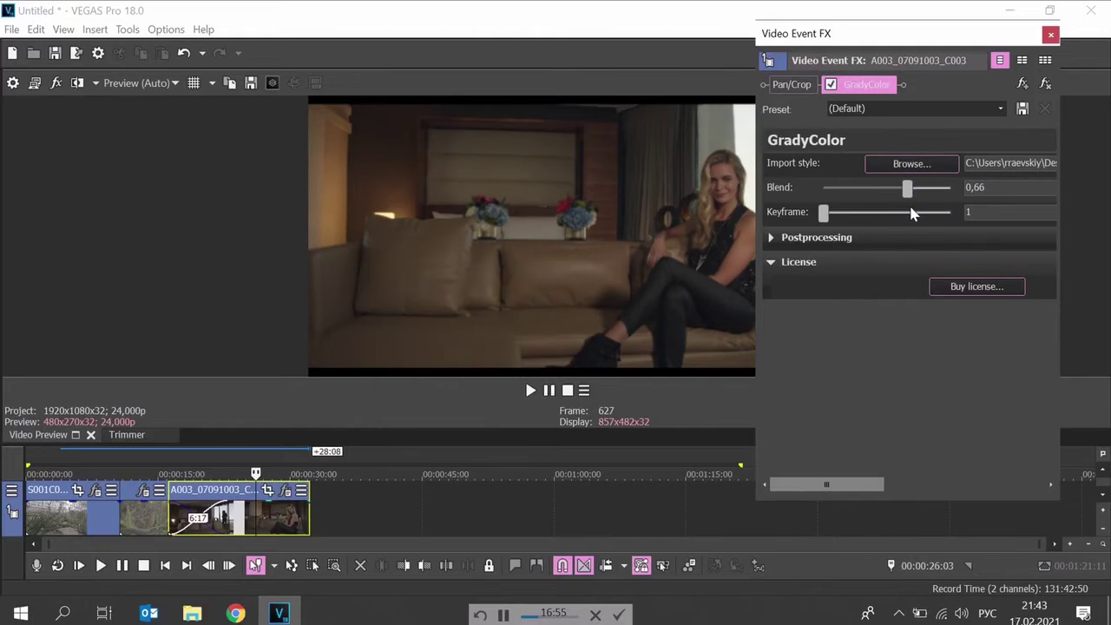
Step: Enable Color Temperature at 8607 and CMYK with C 0,11, M 0,04, Y 0,05, K -0,30
left_click(781, 237)
left_click(1083, 308)
mouse_move(927, 342)
left_mouse_down()
mouse_move(978, 347)
mouse_move(952, 345)
left_mouse_up()
left_click(1083, 358)
mouse_move(972, 410)
left_mouse_down()
mouse_move(950, 406)
mouse_move(987, 409)
mouse_move(976, 411)
mouse_move(960, 380)
mouse_move(973, 382)
left_mouse_up()
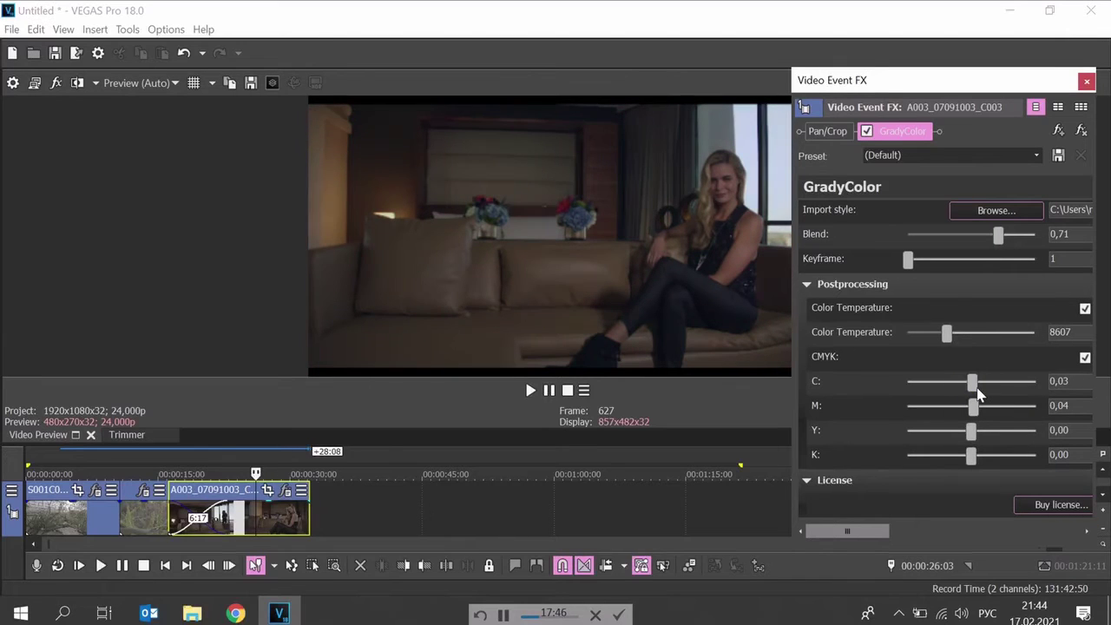
mouse_move(968, 440)
left_mouse_down()
mouse_move(942, 434)
mouse_move(988, 438)
mouse_move(956, 460)
left_mouse_up()
Step: Toggle the GradyColor grade off and on twice to compare before and after
left_click(865, 132)
left_click(865, 132)
left_click(865, 132)
left_click(865, 131)
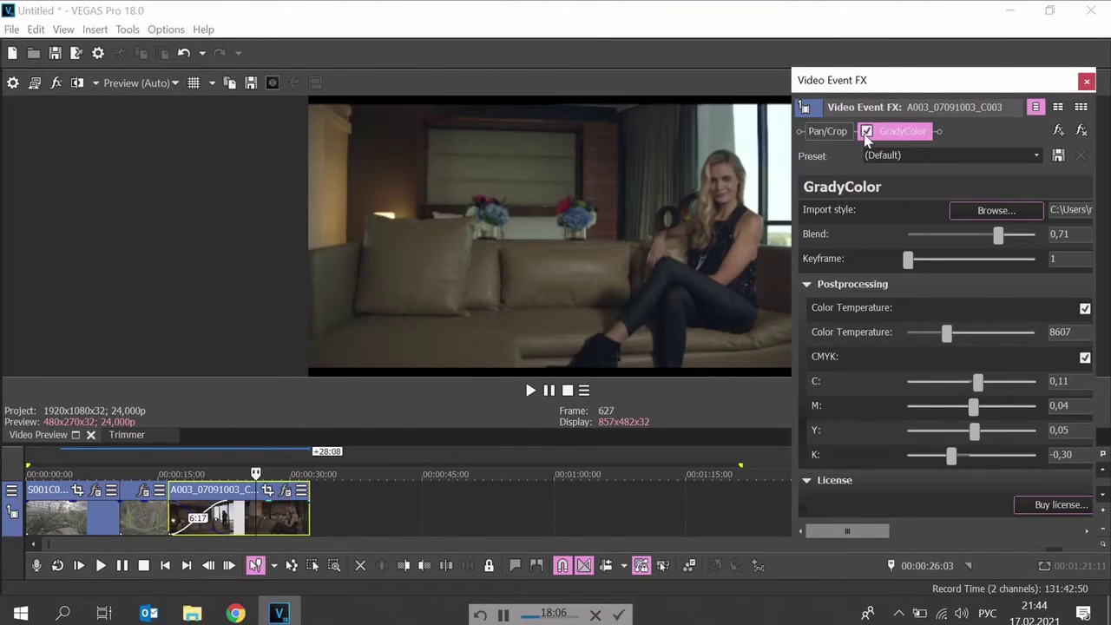
Step: Import B001C002_180327_R1ZA with Ctrl+O and briefly preview playback
key("ctrl+o")
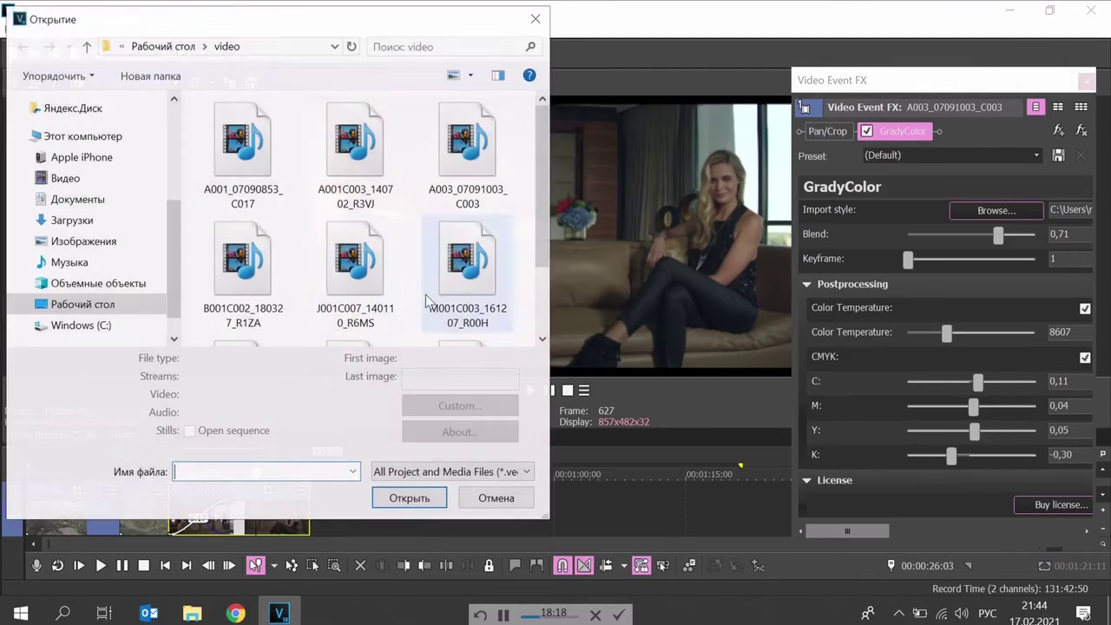
left_click(239, 261)
key("Return")
key("space")
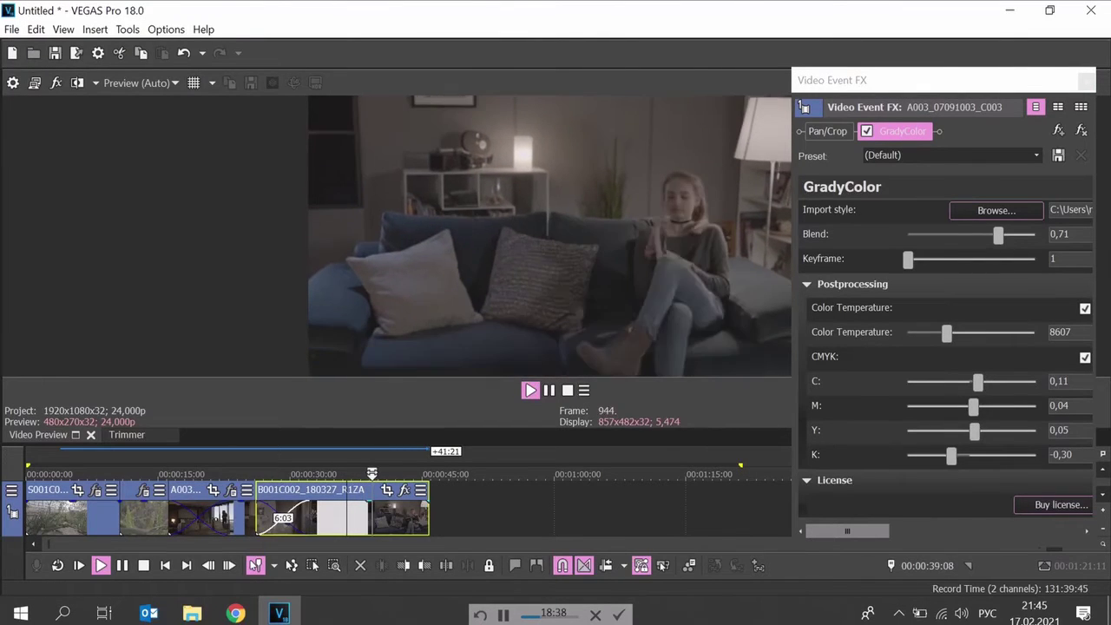
key("space")
Step: Add the GradyColor effect to the B001C002 clip
left_click(401, 491)
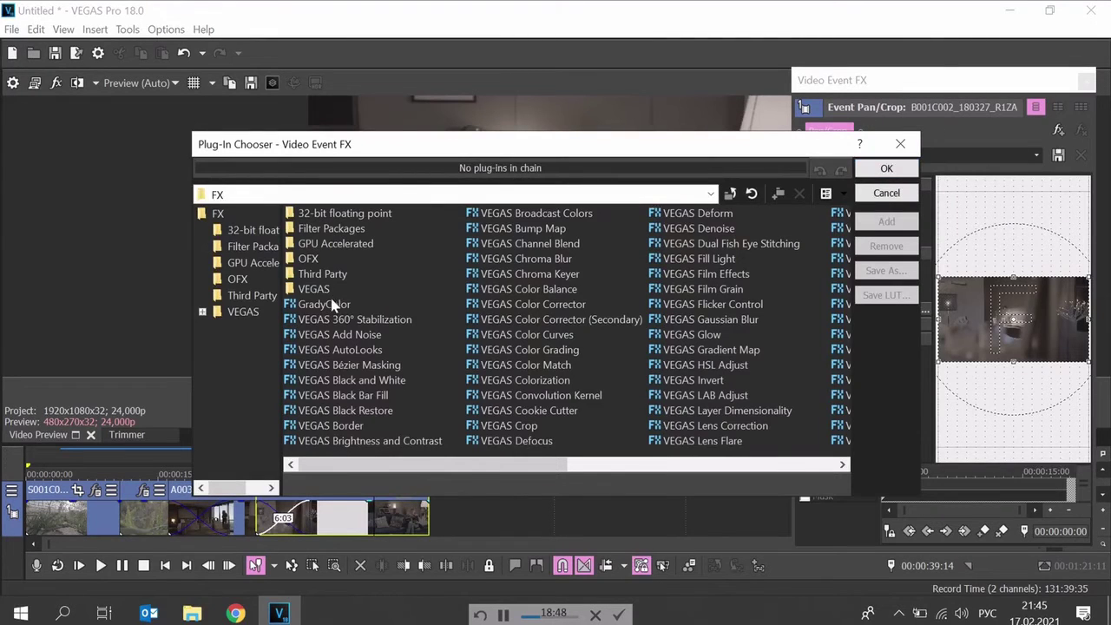
left_click(334, 305)
left_click(887, 169)
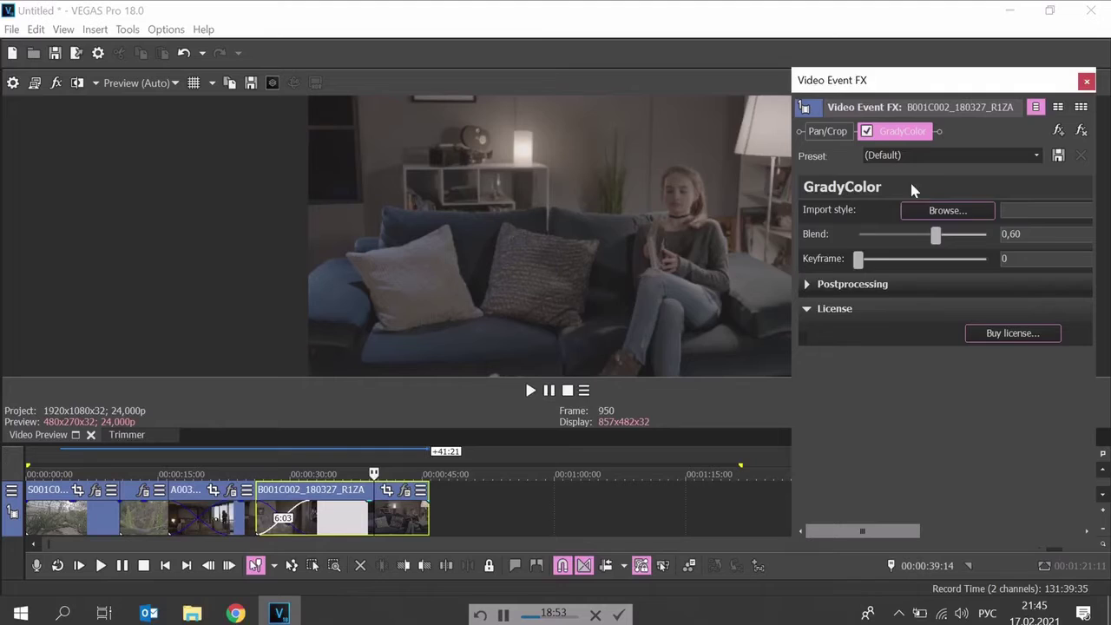
Step: Load a reference image from the reference folder and commit Keyframe 1
left_click(942, 211)
scroll(633, 190, "up", 3)
left_click(664, 370)
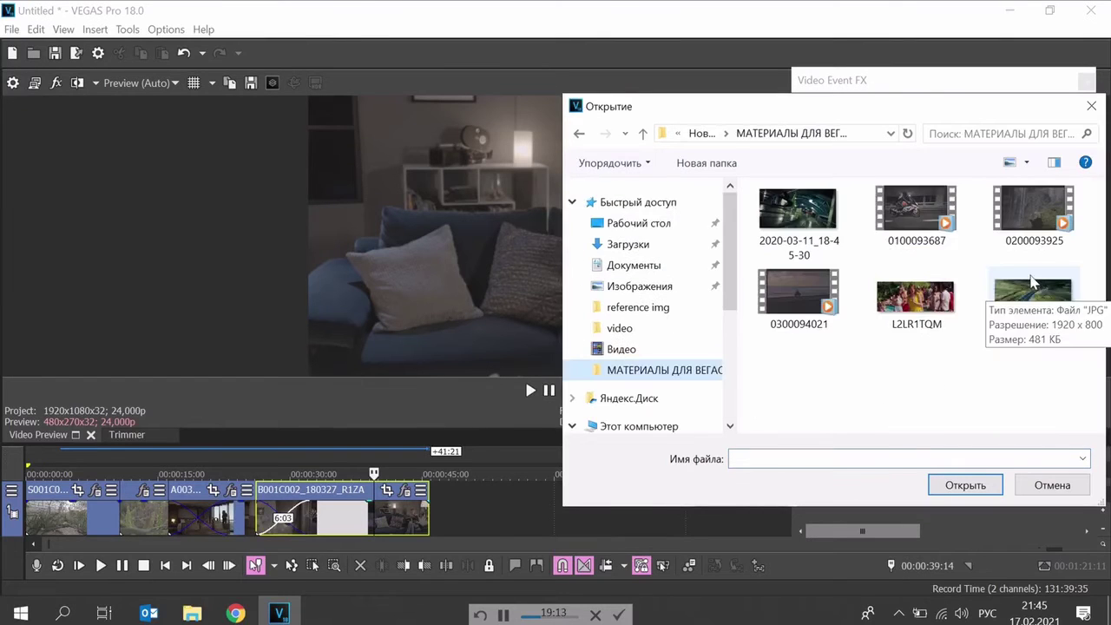
left_click(797, 212)
left_click(963, 484)
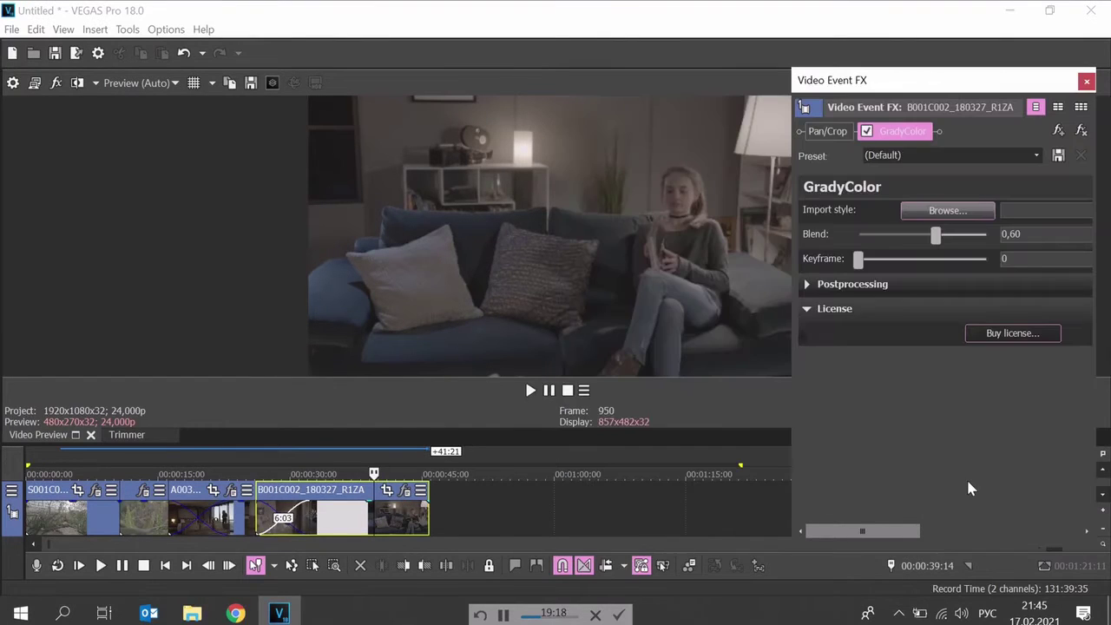
left_click(1008, 258)
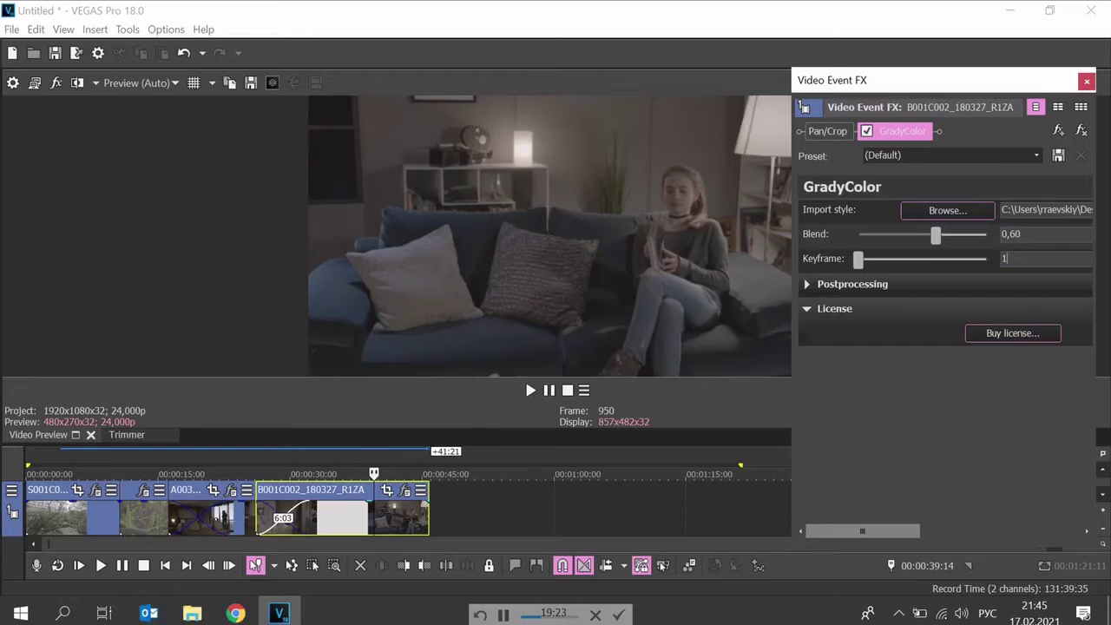
key("Return")
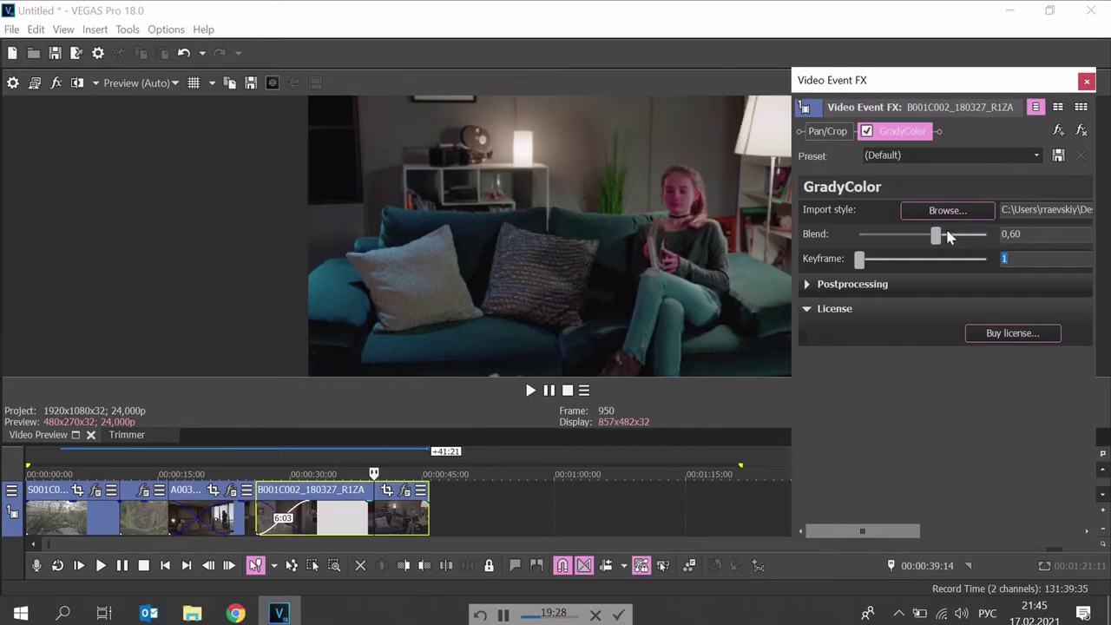
Step: Adjust Blend to 0,52, toggling the grade off and on to compare
left_click_drag(936, 234, 908, 233)
left_click(867, 131)
left_click(867, 131)
left_click(866, 131)
left_click(866, 132)
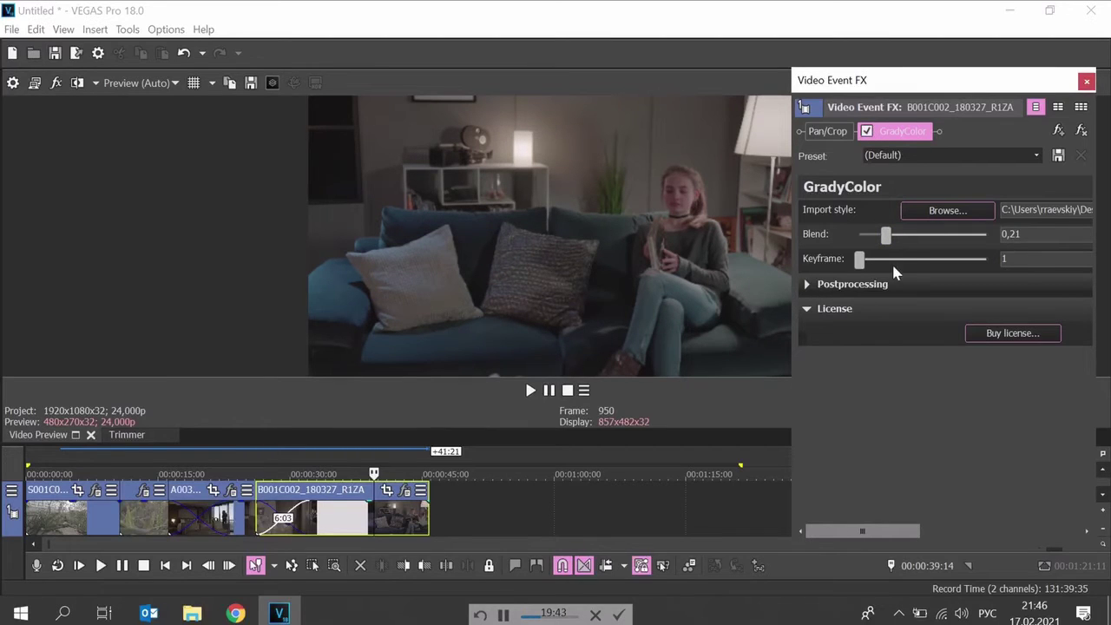
left_click_drag(899, 241, 926, 252)
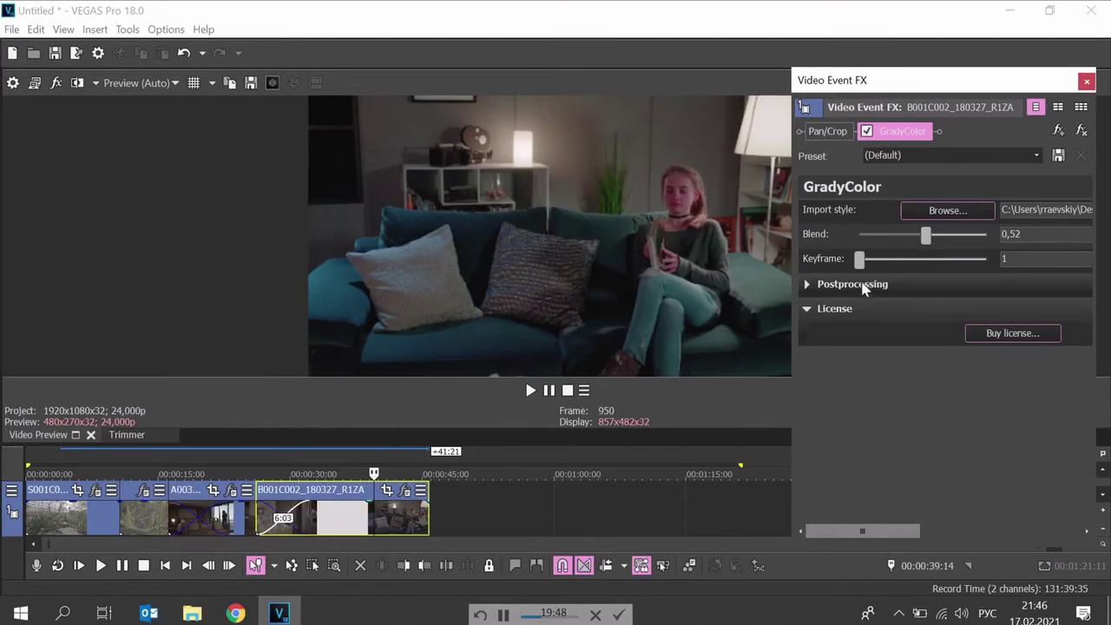
Step: Enable Color Temperature at 8071 and CMYK with C 0,31, M 0,05, Y 0,20, K -0,06
left_click(808, 285)
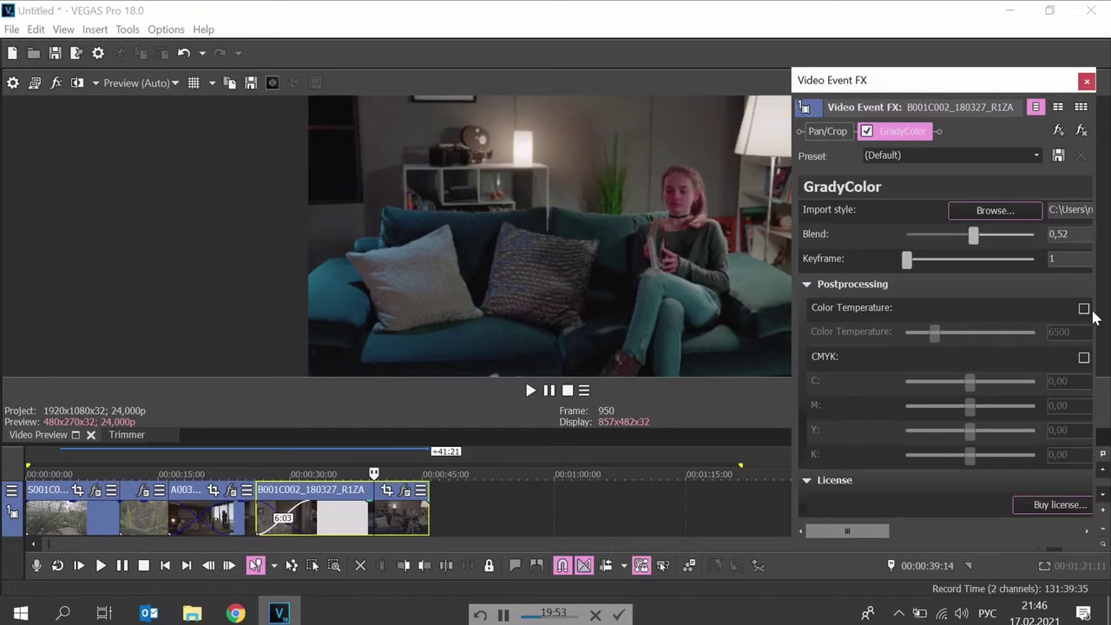
left_click(1083, 309)
left_click(1083, 356)
mouse_move(969, 406)
left_mouse_down()
mouse_move(960, 407)
mouse_move(974, 422)
left_mouse_up()
mouse_move(937, 336)
left_mouse_down()
mouse_move(962, 385)
mouse_move(995, 394)
left_mouse_up()
mouse_move(970, 431)
left_mouse_down()
mouse_move(950, 428)
mouse_move(987, 438)
mouse_move(960, 457)
mouse_move(967, 461)
left_mouse_up()
Step: Toggle the fourth clip's grade off and on twice to compare
left_click(867, 132)
left_click(867, 132)
left_click(867, 132)
left_click(866, 132)
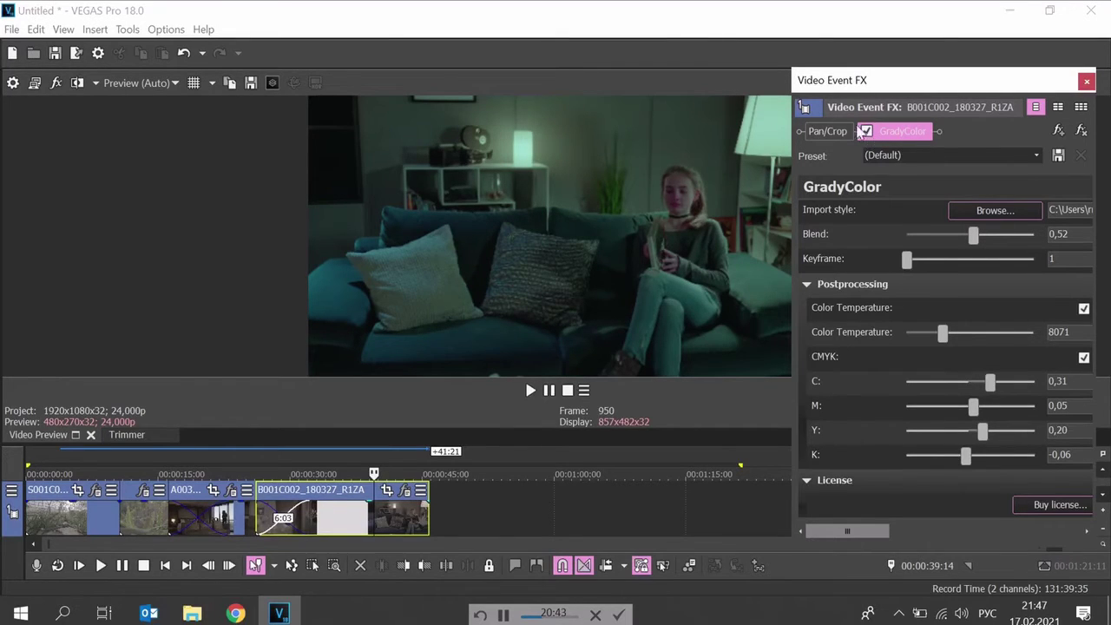
Step: Close the Video FX window and open J001C007_140110_R6MS onto the timeline
left_click(1086, 82)
left_click(11, 30)
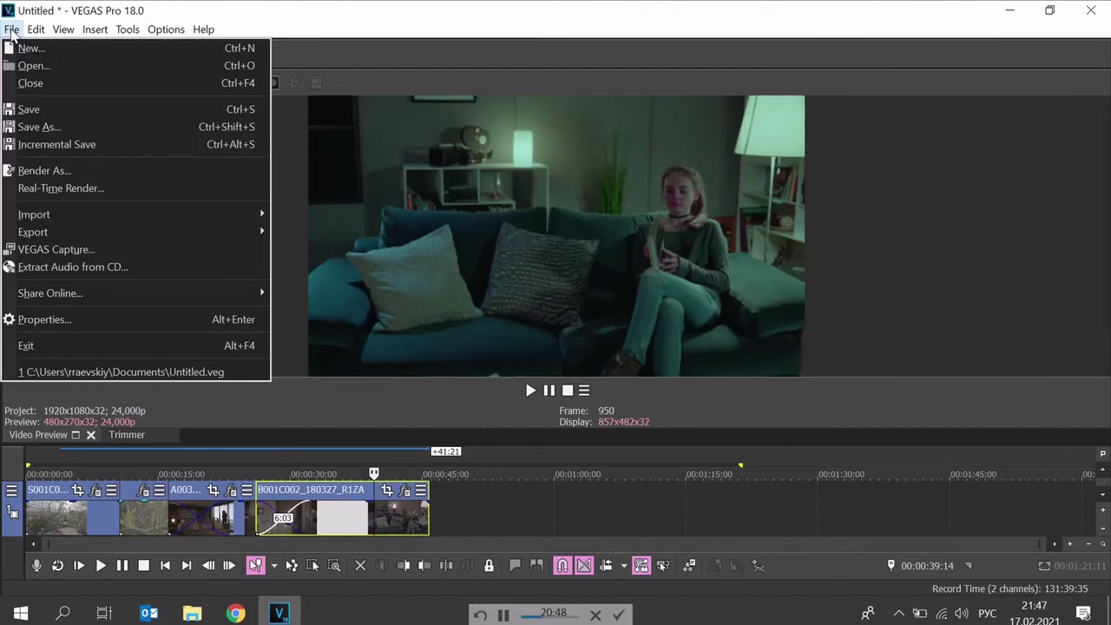
left_click(34, 67)
double_click(353, 254)
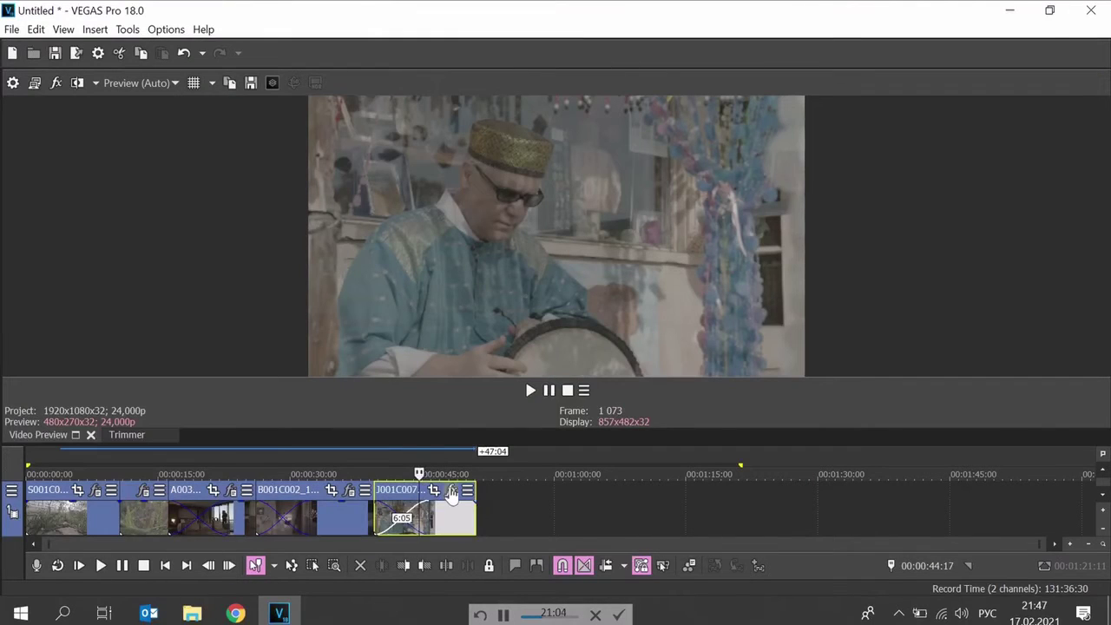
Step: Apply GradyColor to J001C007 and import the L2LR1TQM reference image as its style
left_click(451, 491)
left_click(319, 305)
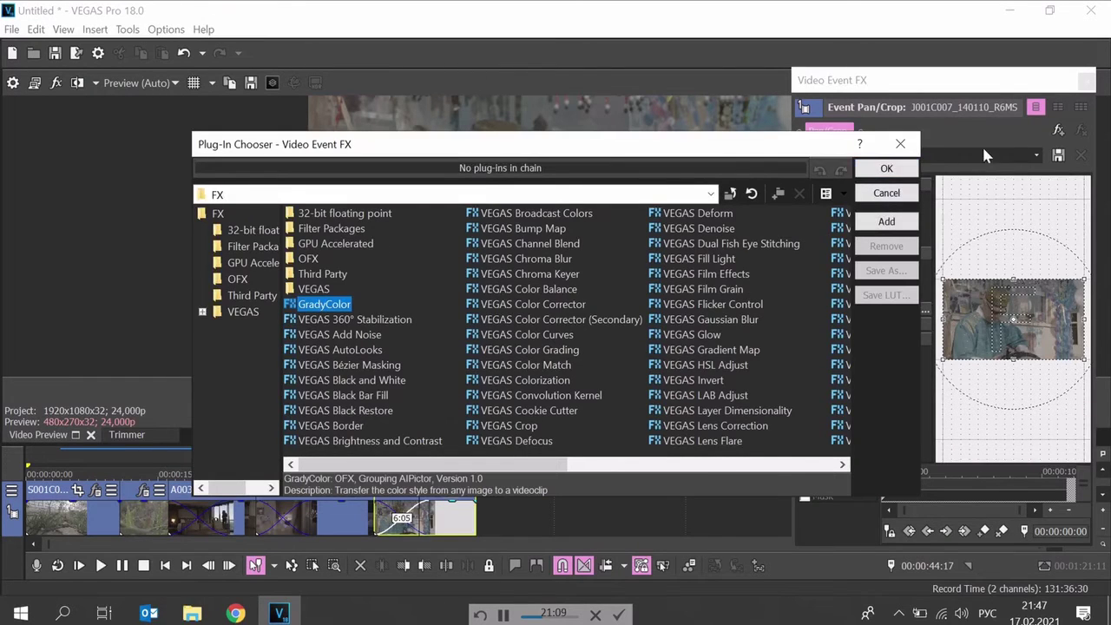
left_click(886, 168)
left_click(944, 208)
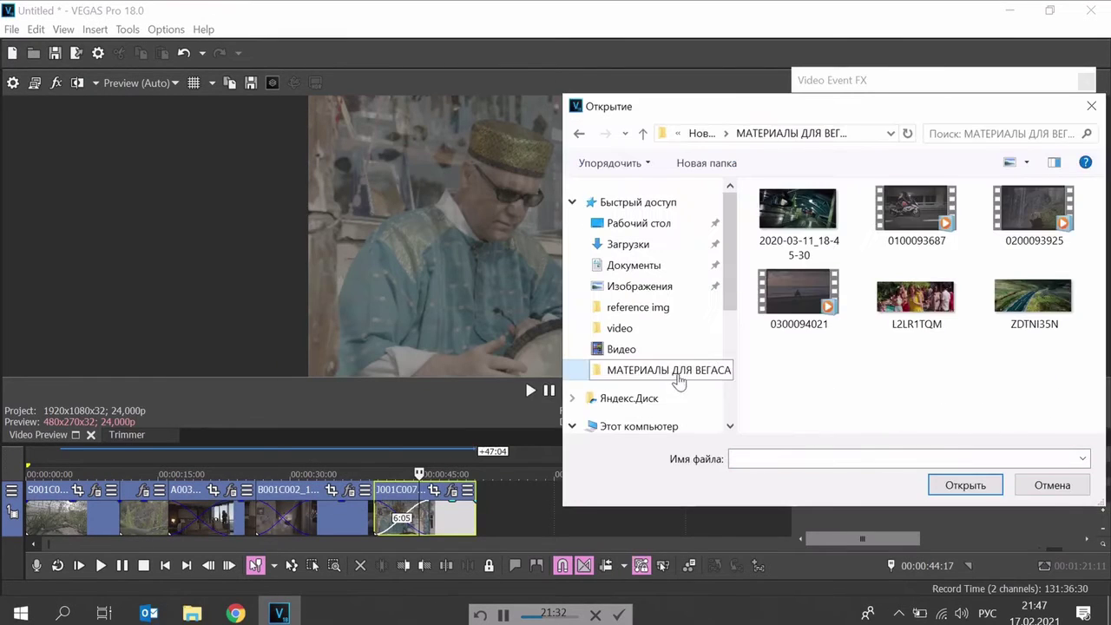
left_click(916, 300)
left_click(975, 482)
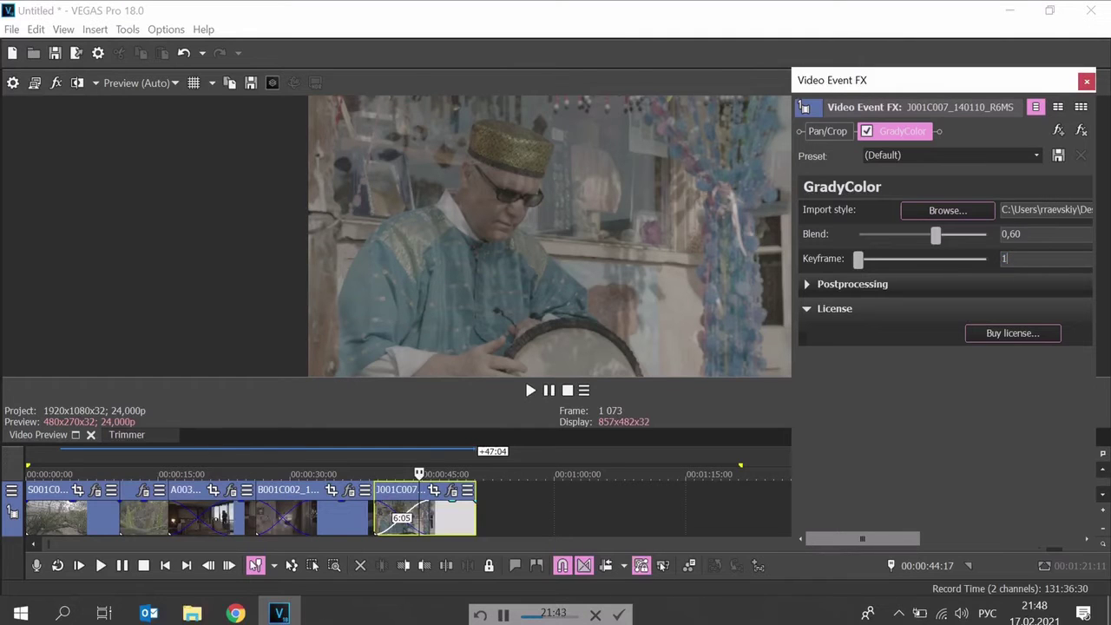
Step: Enable CMYK in J001C007's GradyColor, setting K to -0,45 and reducing magenta slightly
left_click(807, 284)
left_click(1084, 356)
left_click_drag(969, 454, 940, 458)
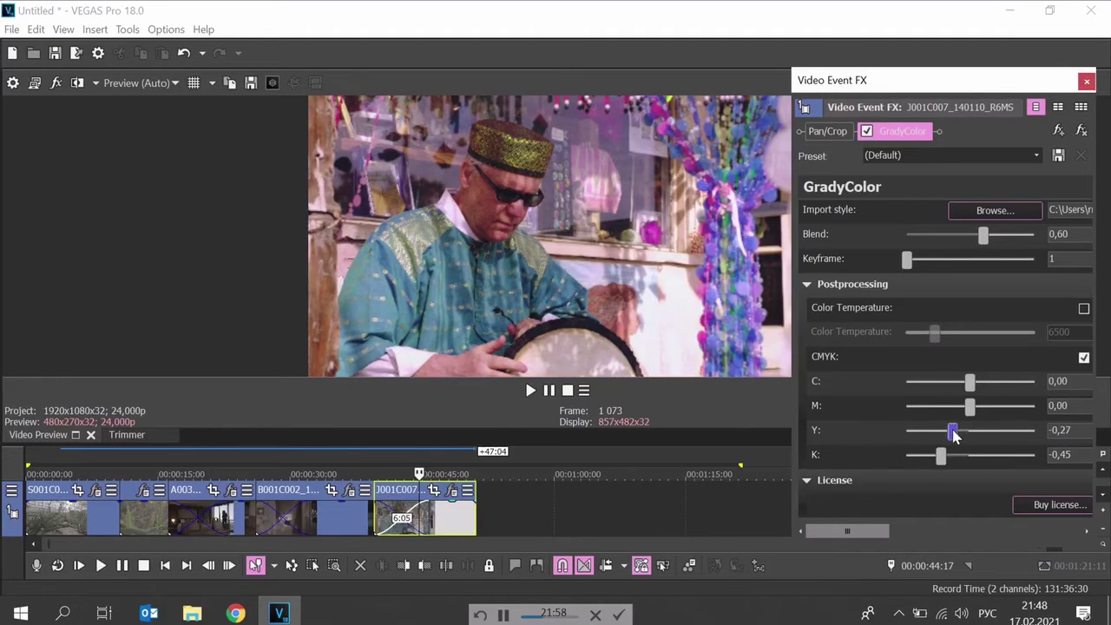
mouse_move(971, 405)
left_mouse_down()
mouse_move(970, 379)
mouse_move(985, 399)
left_mouse_up()
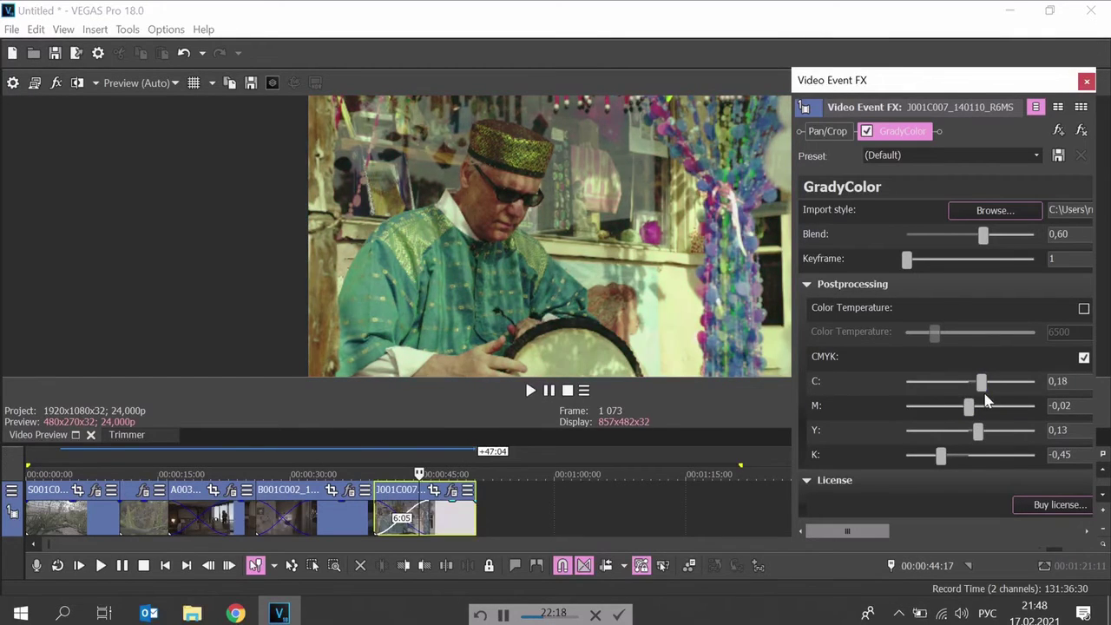
Step: Enable colour temperature at 4321, nudge K to -0,48, and select the M001C003 clip to import
left_click(1084, 310)
left_click_drag(934, 334, 929, 345)
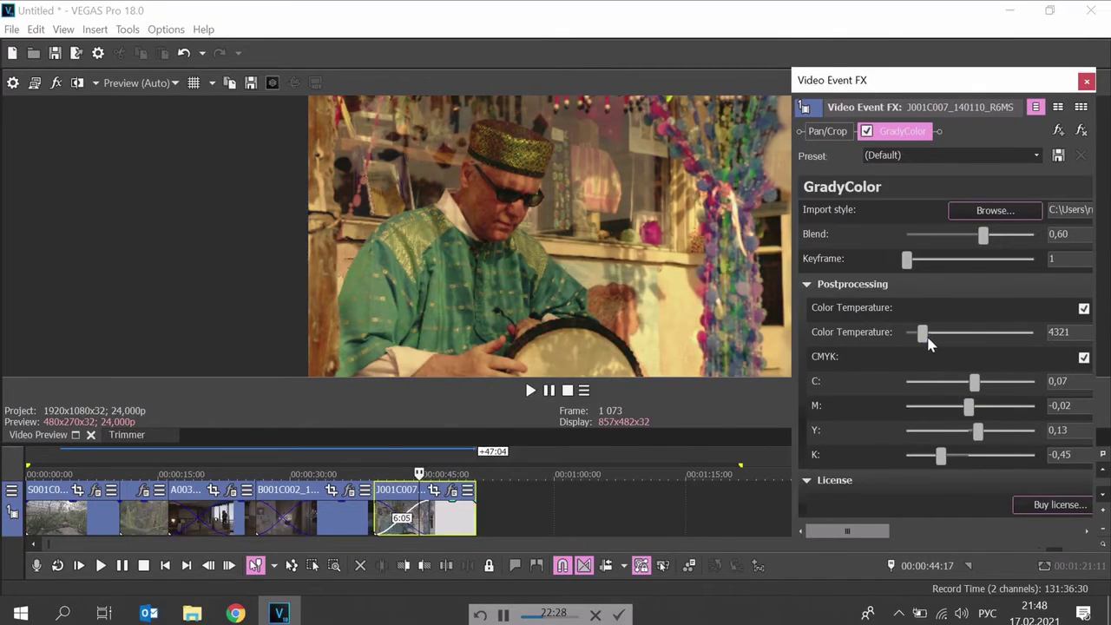
left_click_drag(950, 455, 938, 456)
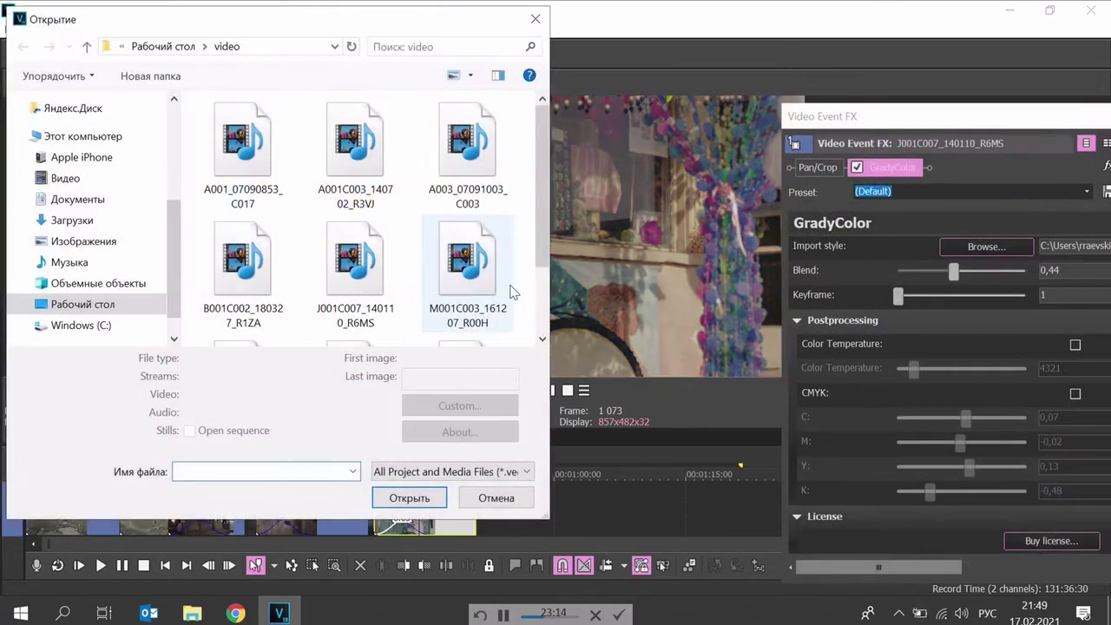
left_click(466, 269)
Step: Add the M001C003 clip to the timeline and apply GradyColor to it
left_click(409, 497)
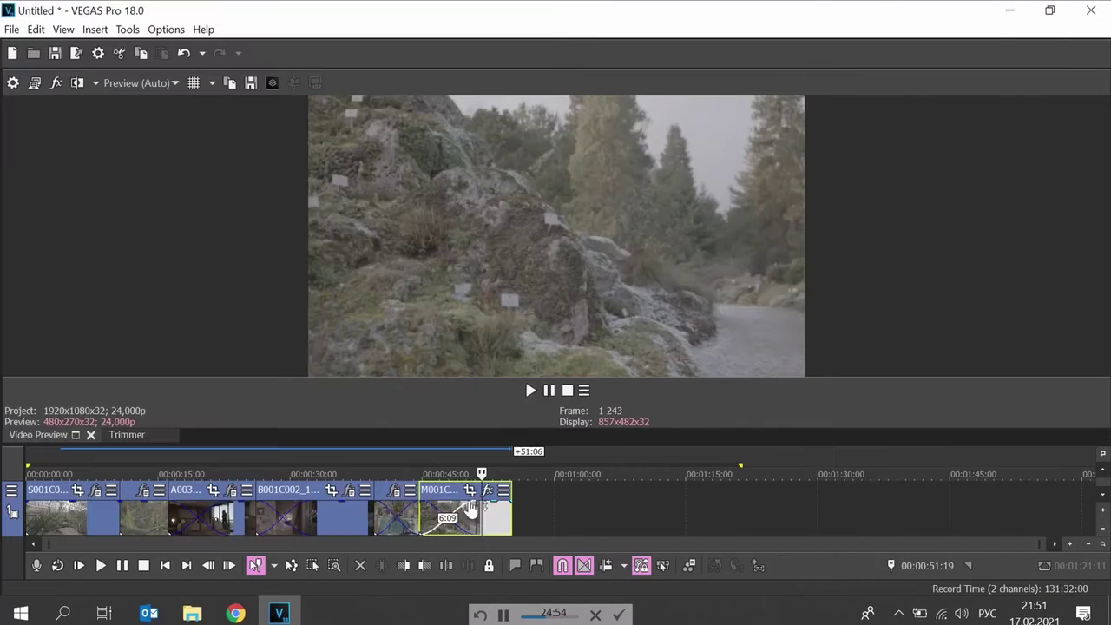
left_click(489, 492)
left_click(343, 305)
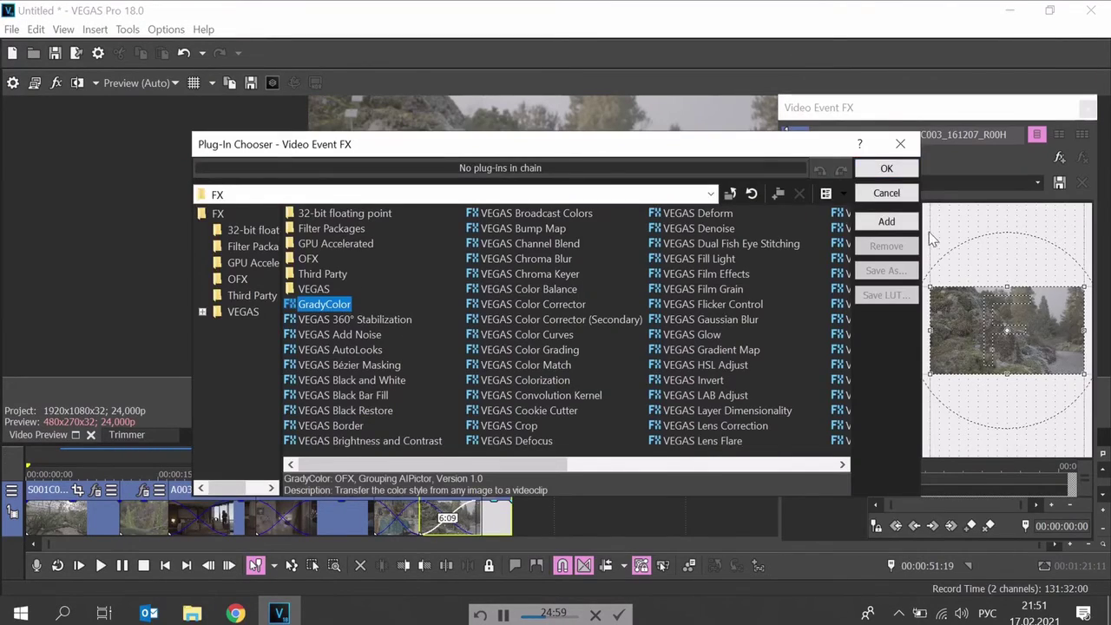
left_click(886, 168)
Step: Style M001C003's GradyColor from the ZDFN33N reference image and adjust the blend strength
left_click(948, 236)
left_click(1034, 303)
left_click(955, 560)
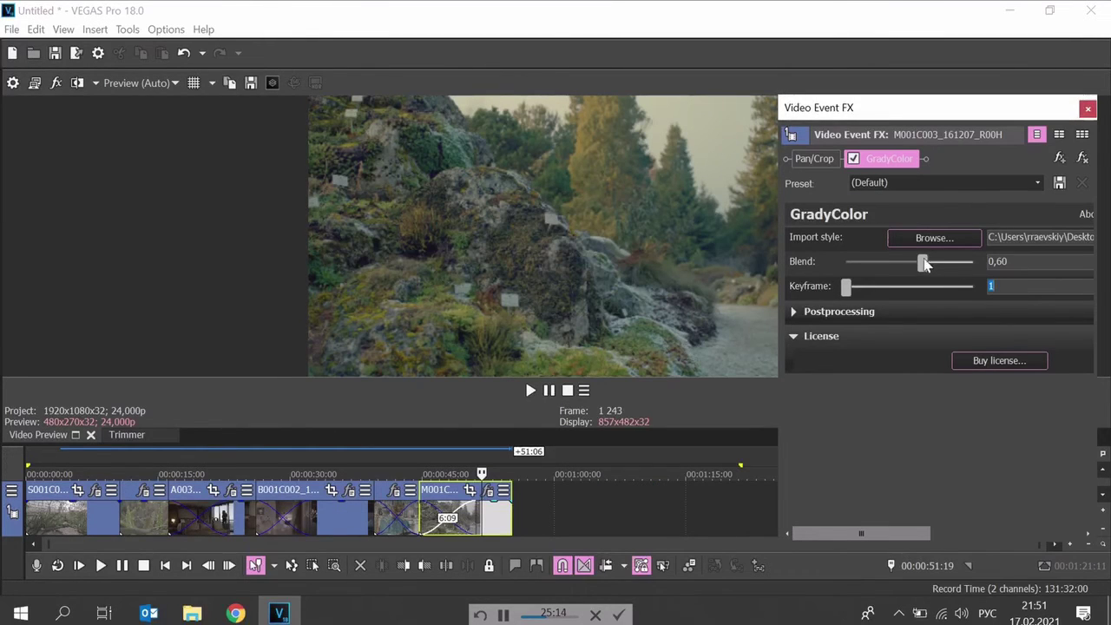
left_click_drag(922, 262, 916, 266)
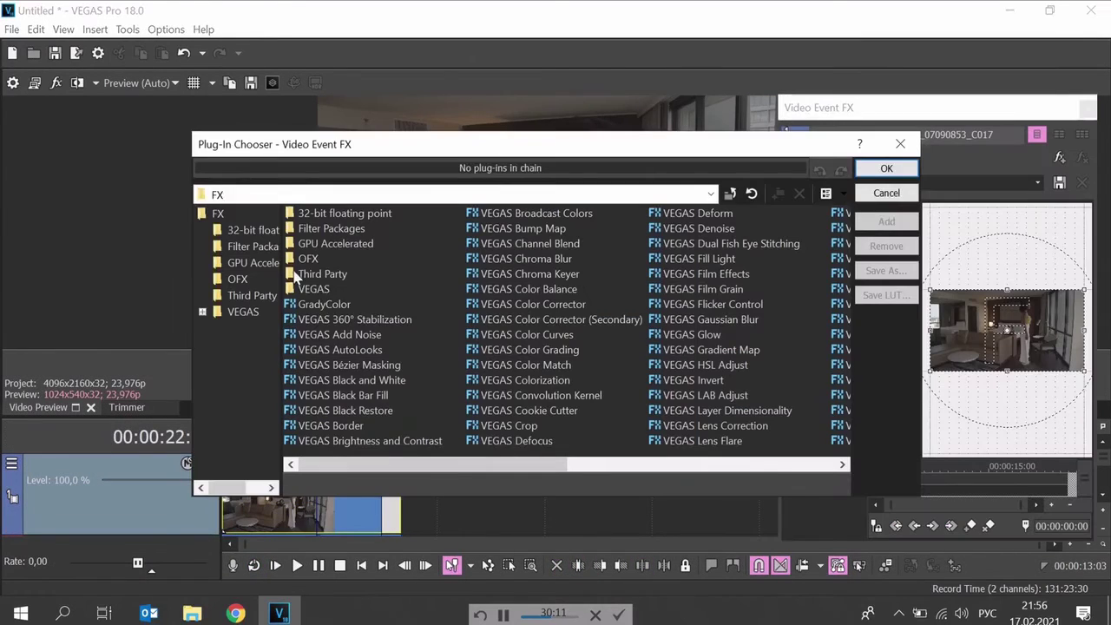
Step: Add GradyColor to the A001_07090853_C017 hotel clip's effects chain
left_click(321, 305)
left_click(886, 222)
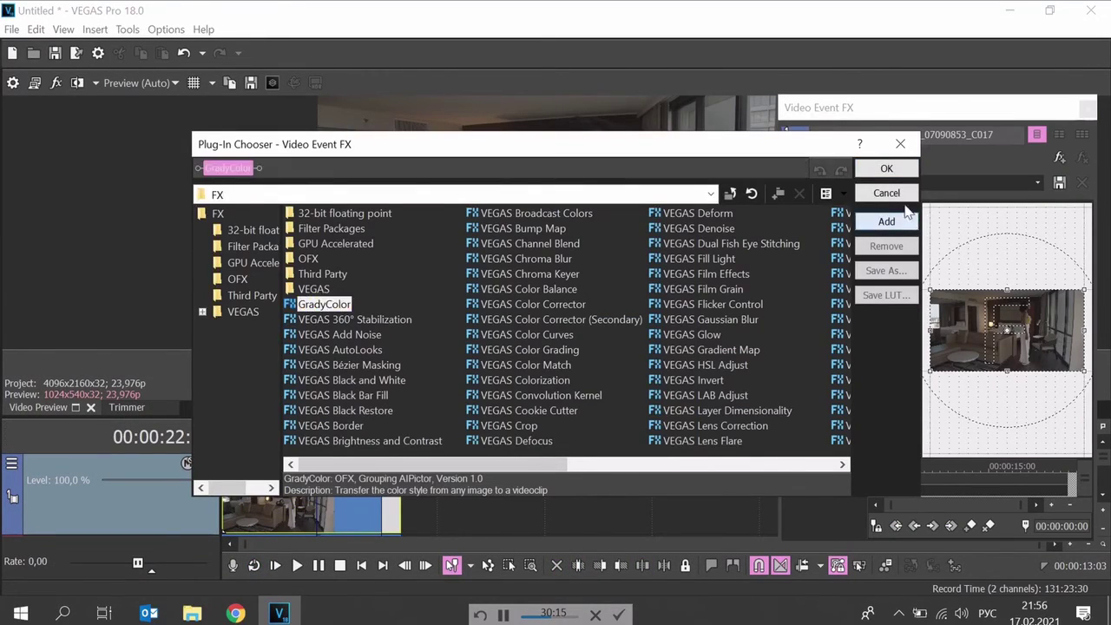
left_click(886, 168)
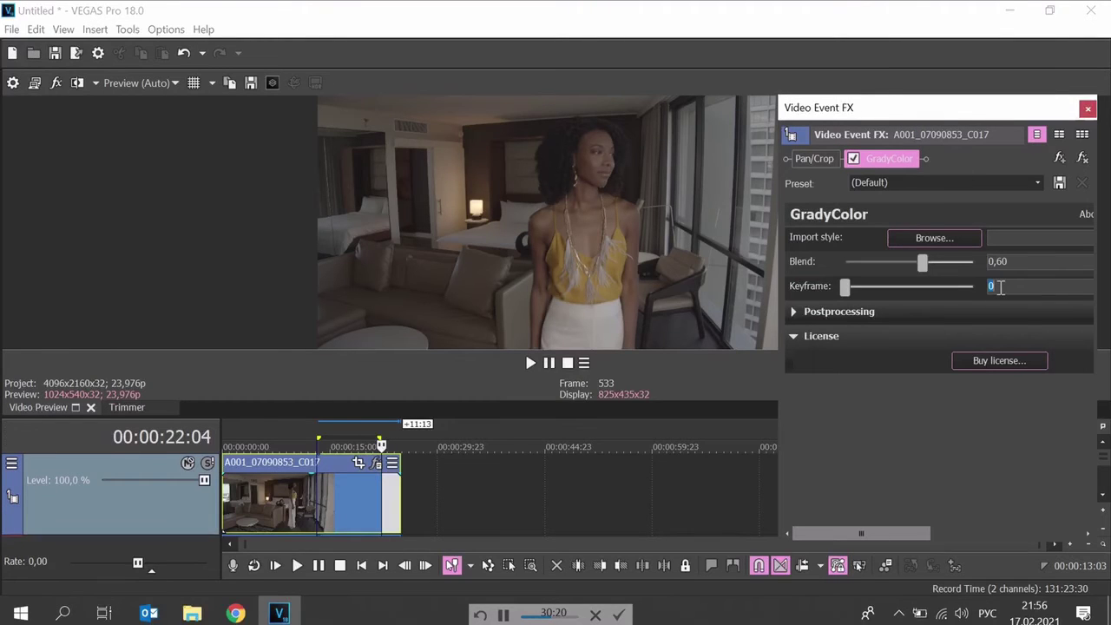
Step: Load 9FLMVYXS from the reference img folder as the colour style, blend 0,60
left_click(934, 238)
left_click(638, 317)
left_click(932, 211)
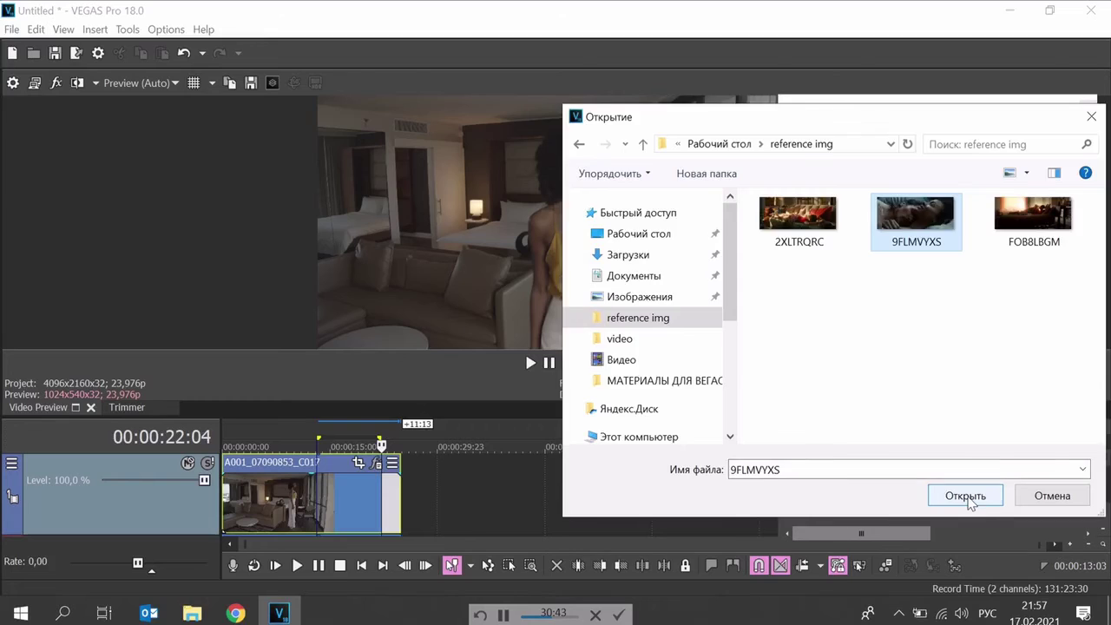
left_click(965, 495)
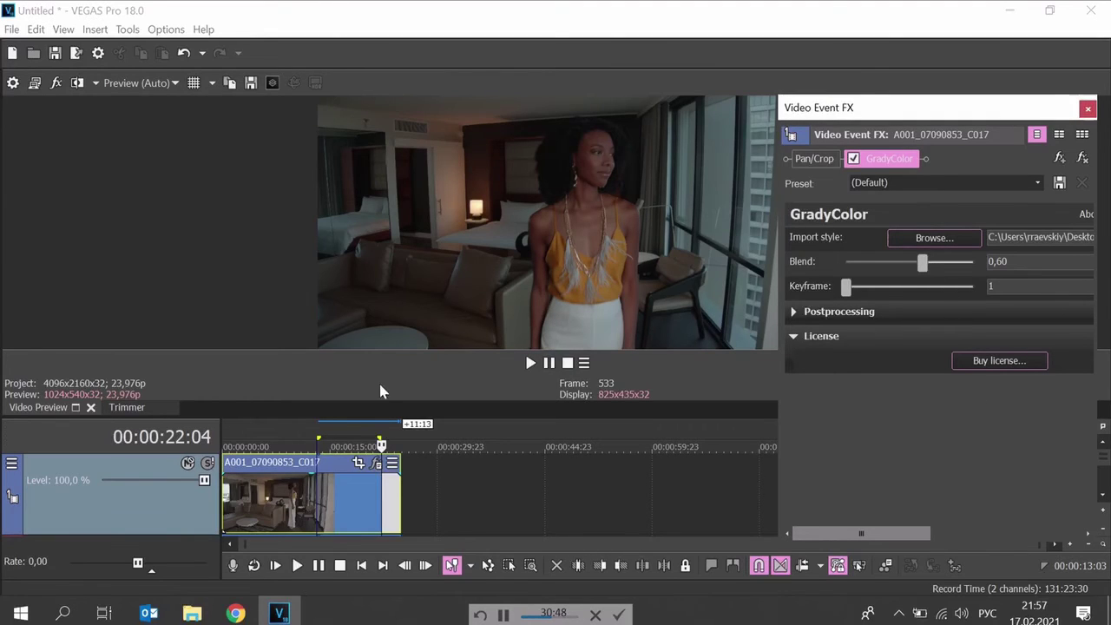
mouse_move(380, 445)
left_mouse_down()
mouse_move(321, 446)
mouse_move(373, 446)
mouse_move(357, 446)
left_mouse_up()
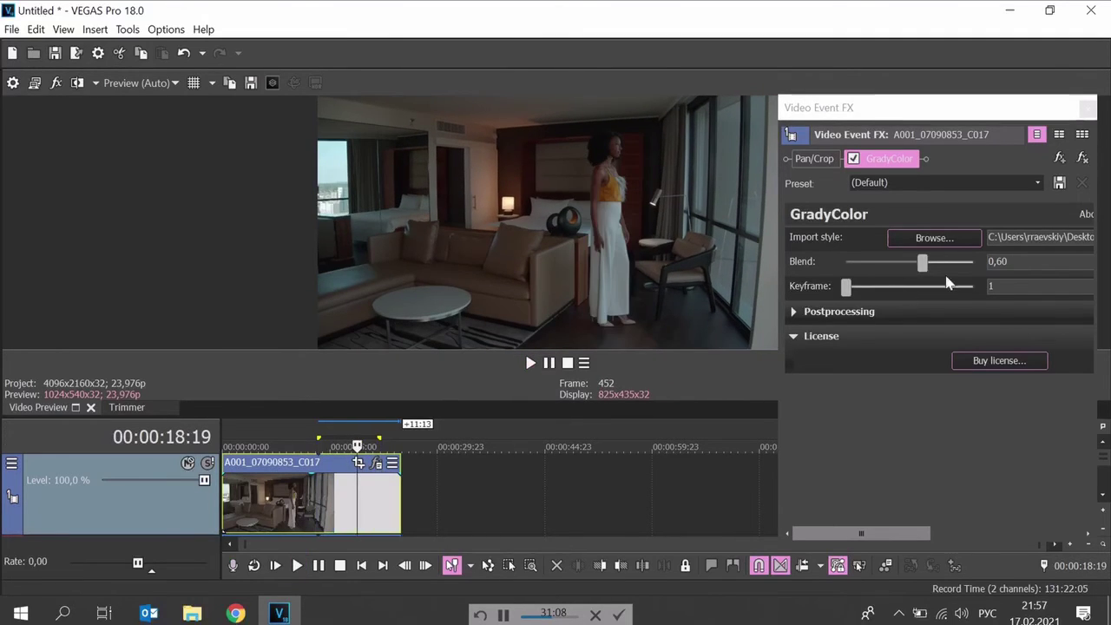
Step: Enable CMYK in the hotel clip's GradyColor with yellow set to -0,13
left_click(794, 311)
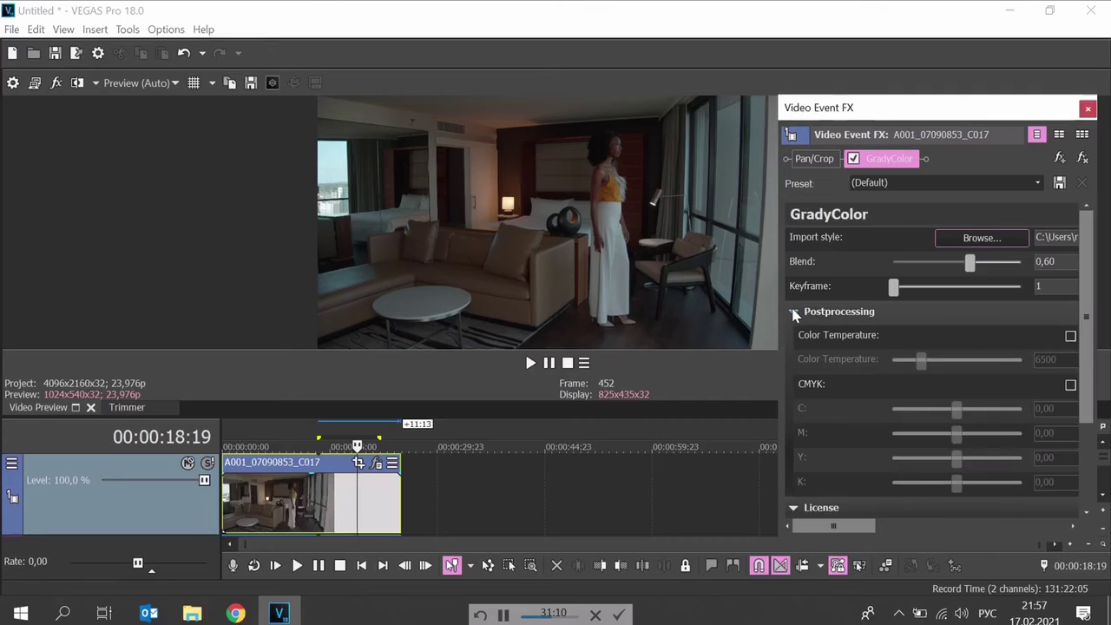
left_click(1069, 385)
left_click_drag(940, 453, 949, 455)
Step: Play back the graded hotel clip from near its start, then park around 21 seconds
left_click(236, 446)
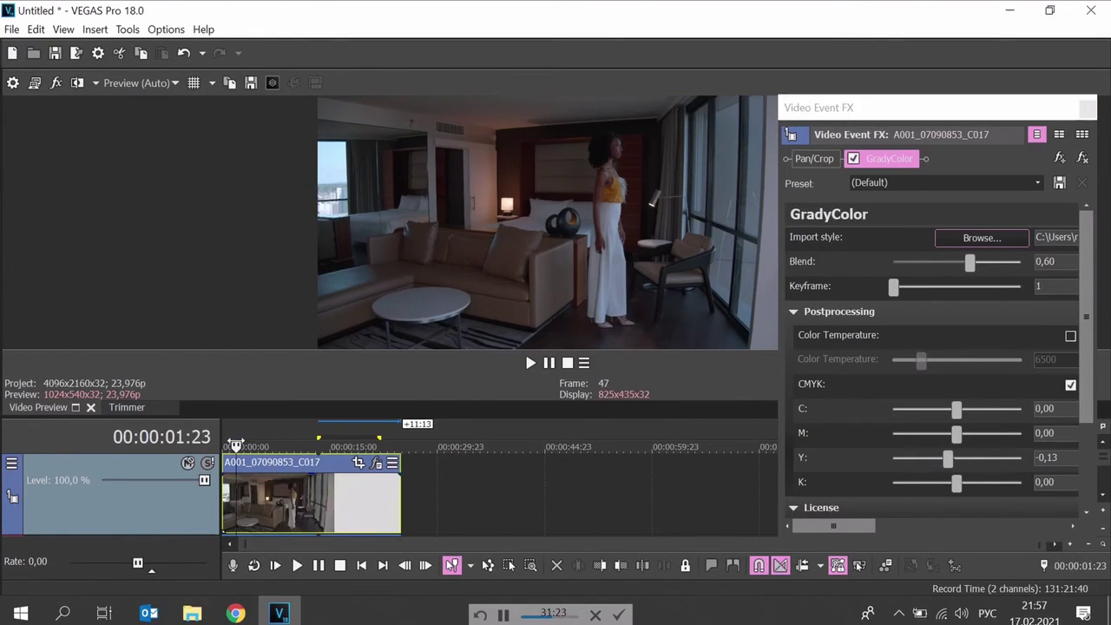
key("space")
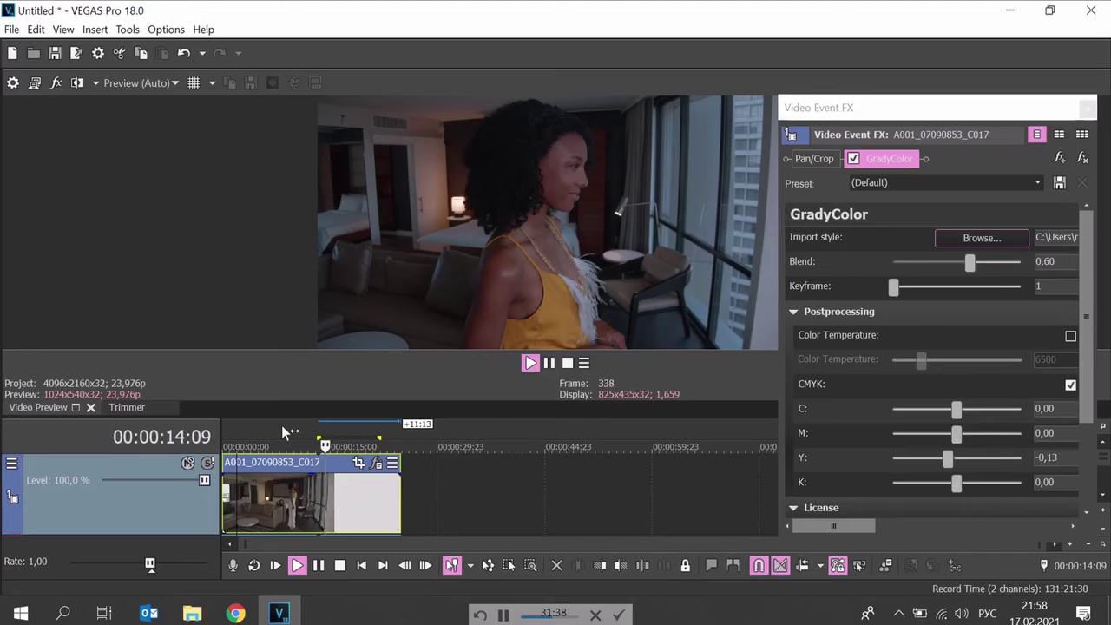
key("space")
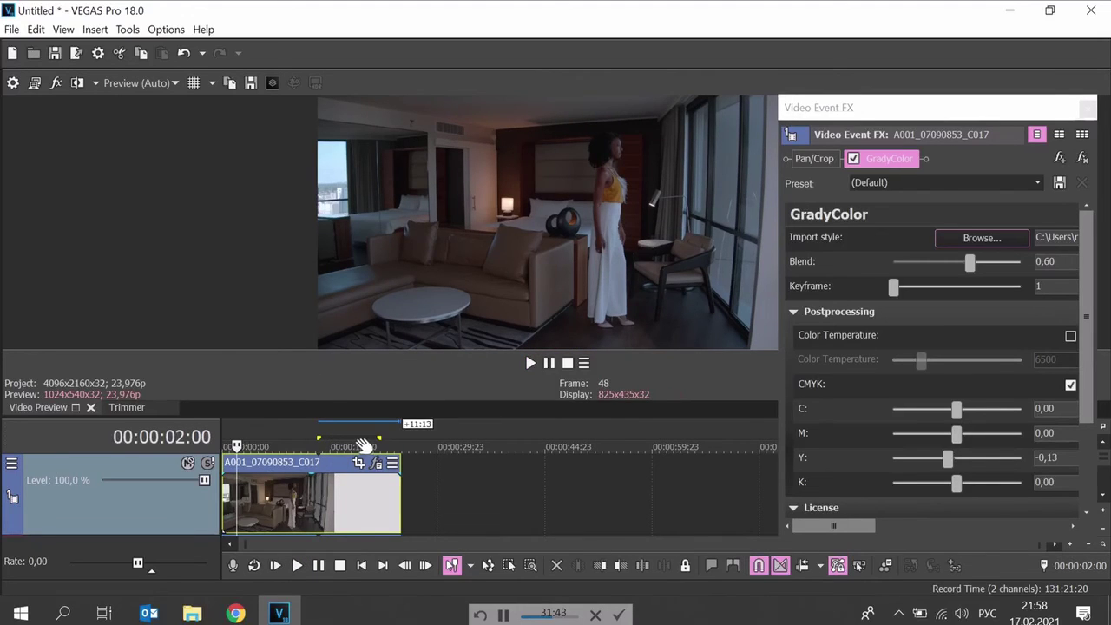
left_click_drag(358, 446, 366, 446)
Step: Restyle the hotel clip from 2XLTRQRC at blend 0,33, lowering yellow to -0,27 and magenta to -0,15
left_click(981, 238)
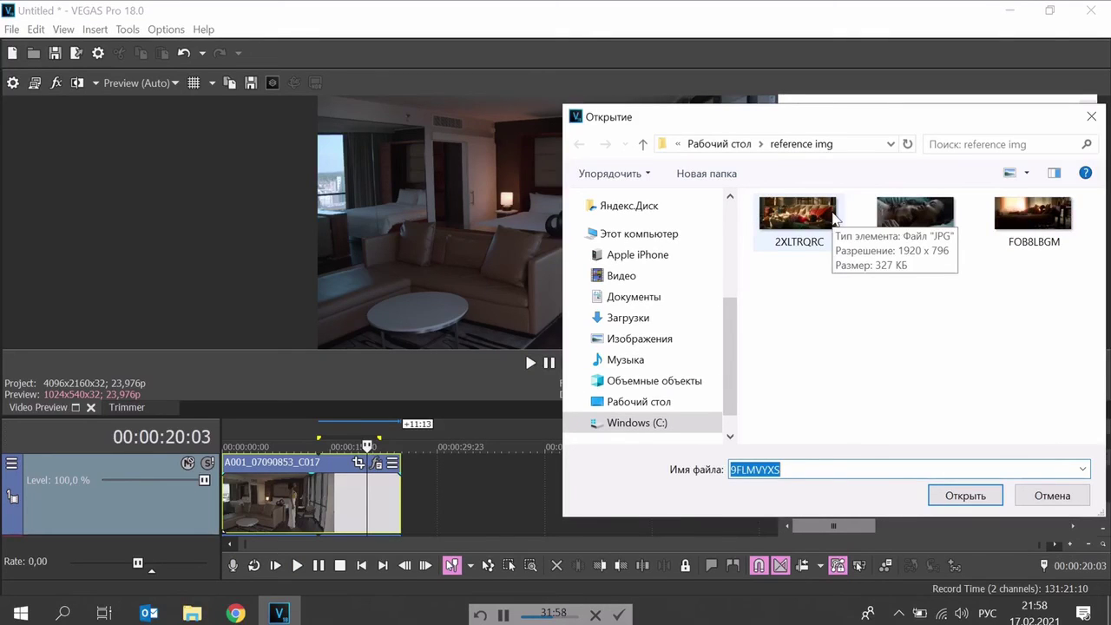
left_click(785, 217)
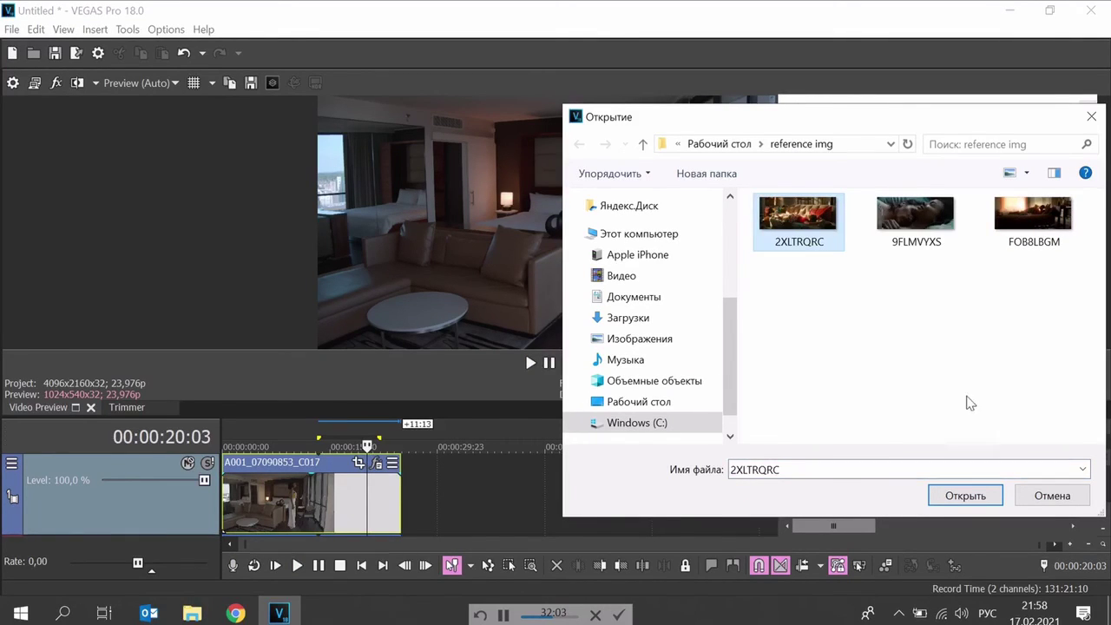
left_click(963, 495)
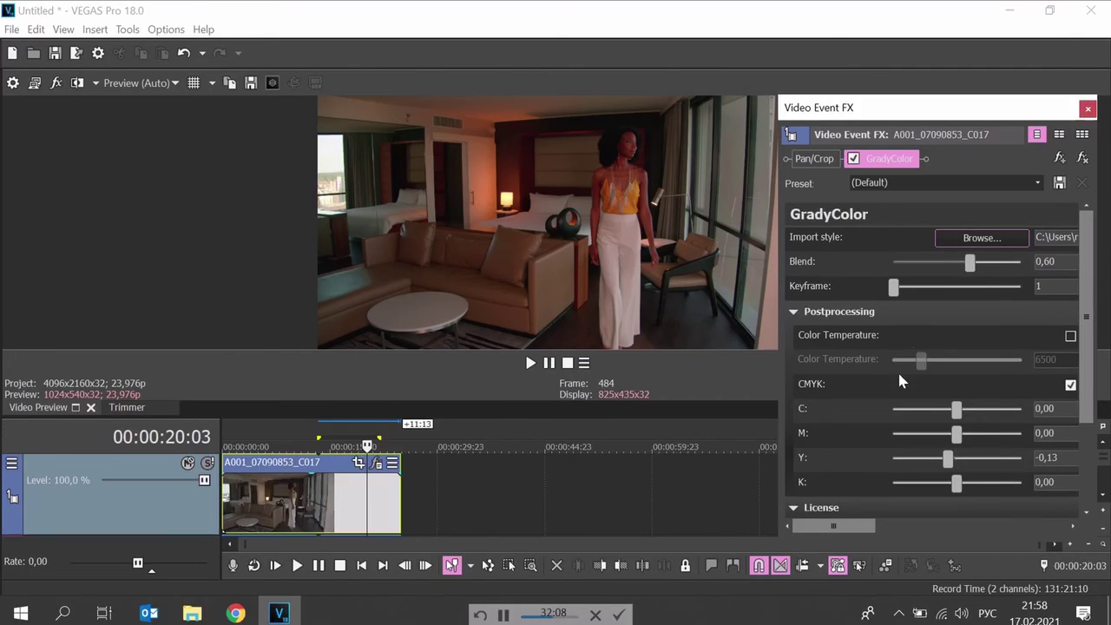
left_click_drag(975, 264, 957, 276)
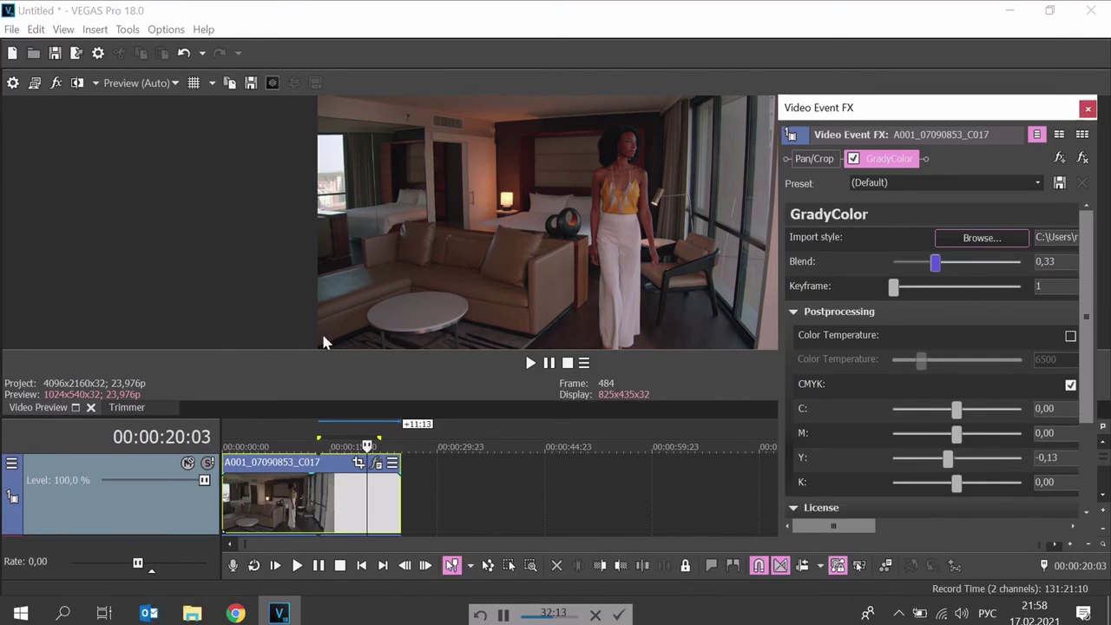
left_click_drag(368, 446, 400, 446)
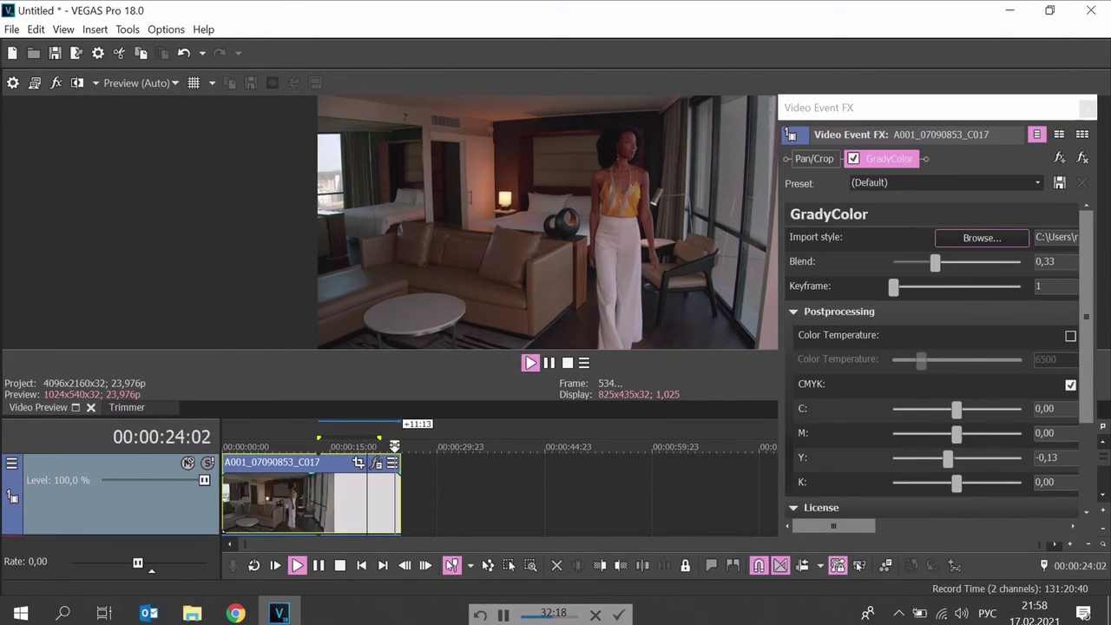
mouse_move(962, 458)
left_mouse_down()
mouse_move(946, 460)
mouse_move(958, 411)
left_mouse_up()
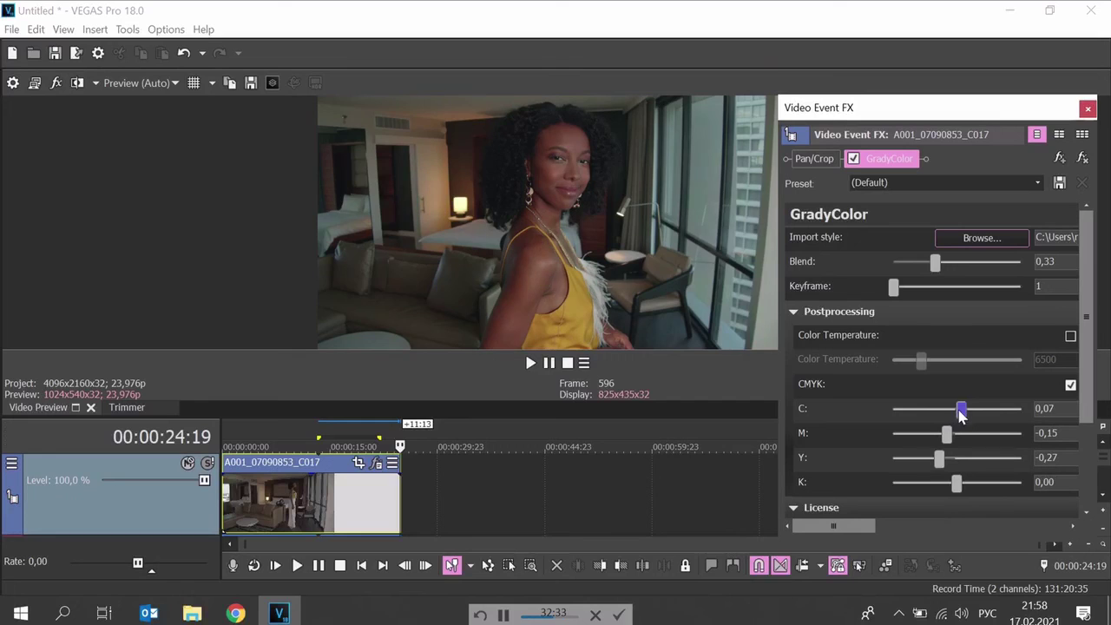